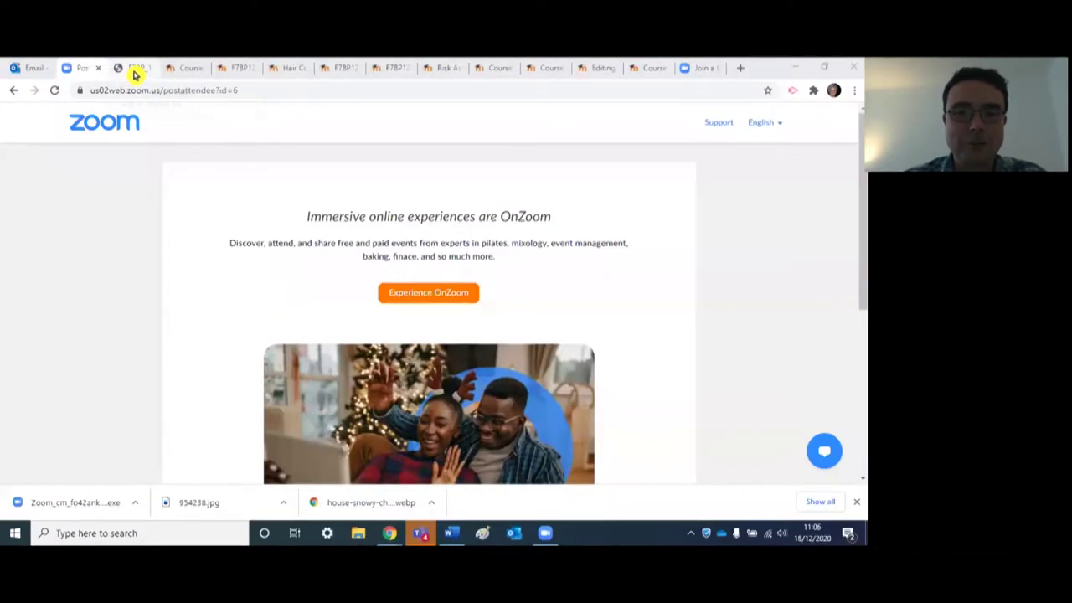
- Open the F78P_12_ASP001.pdf document and examine the client consultation sheet from the candidate details to the proceed-with-service section
{"action": "left_click", "coordinate": [133, 70]}
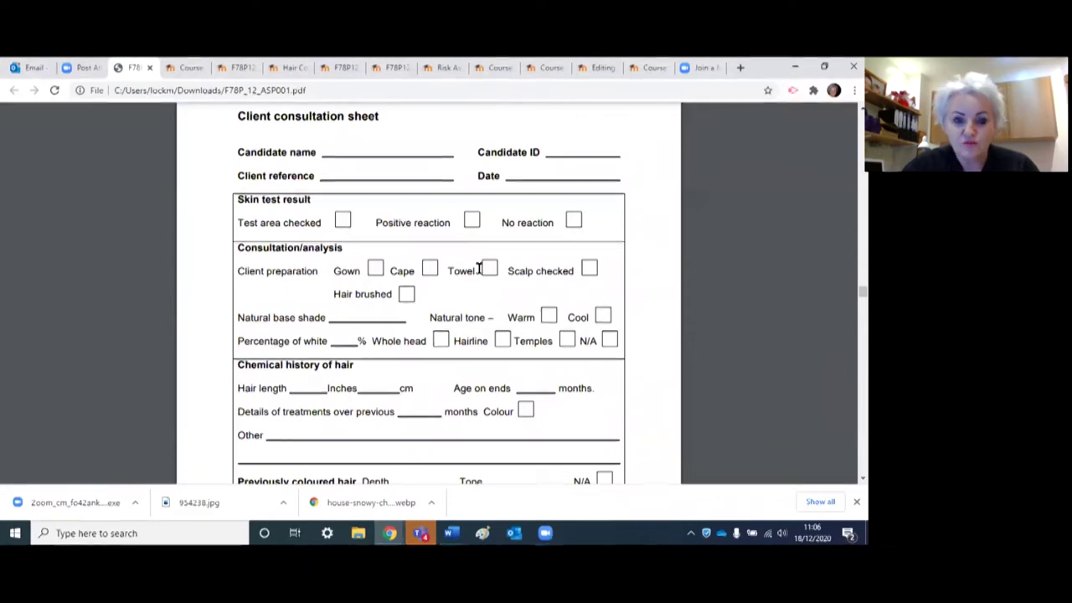
{"action": "scroll", "coordinate": [448, 306], "scroll_direction": "down", "scroll_amount": 3}
{"action": "scroll", "coordinate": [443, 311], "scroll_direction": "down", "scroll_amount": 6}
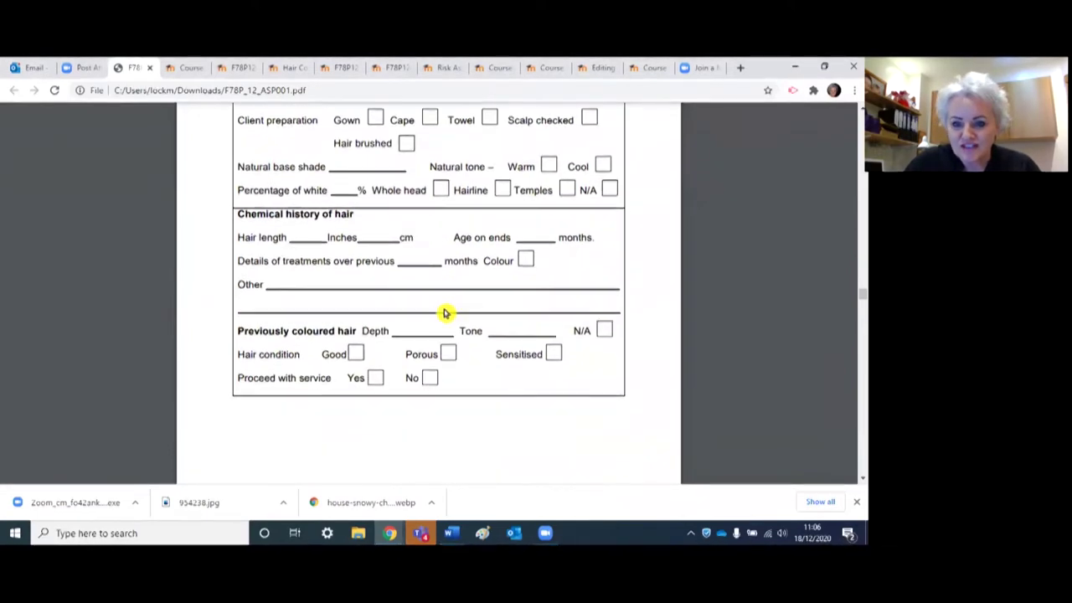
{"action": "scroll", "coordinate": [442, 317], "scroll_direction": "up", "scroll_amount": 3}
{"action": "scroll", "coordinate": [441, 319], "scroll_direction": "up", "scroll_amount": 9}
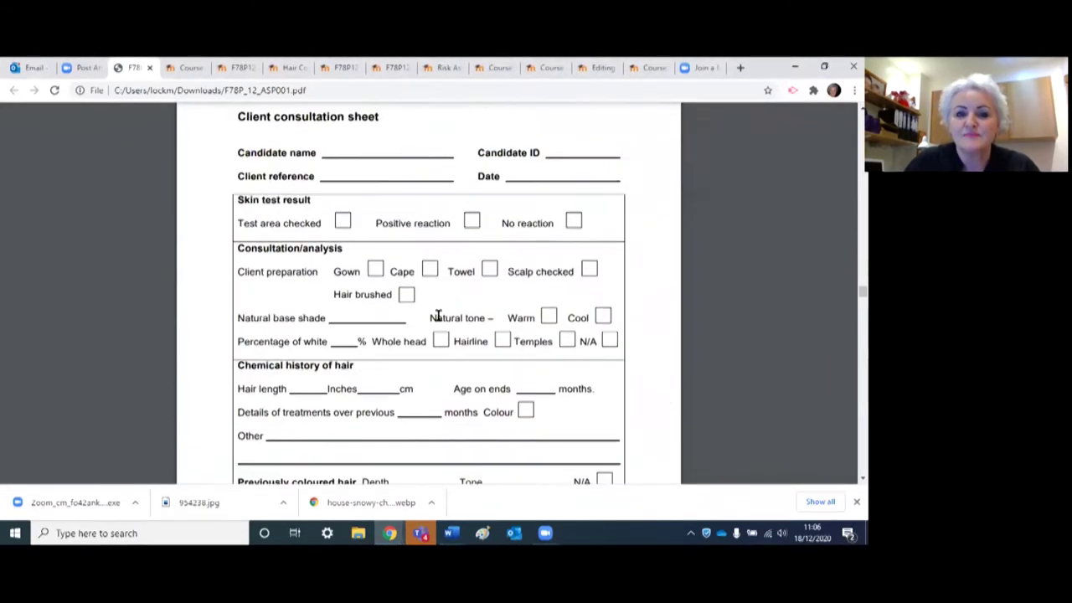
{"action": "scroll", "coordinate": [437, 314], "scroll_direction": "down", "scroll_amount": 2}
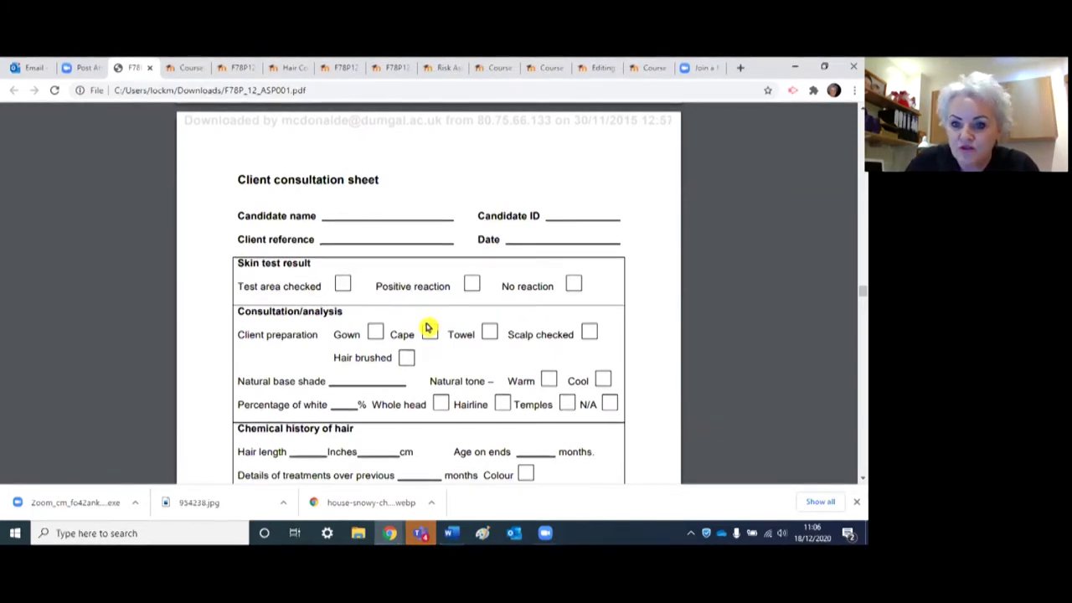
{"action": "scroll", "coordinate": [427, 329], "scroll_direction": "down", "scroll_amount": 2}
{"action": "scroll", "coordinate": [424, 329], "scroll_direction": "down", "scroll_amount": 1}
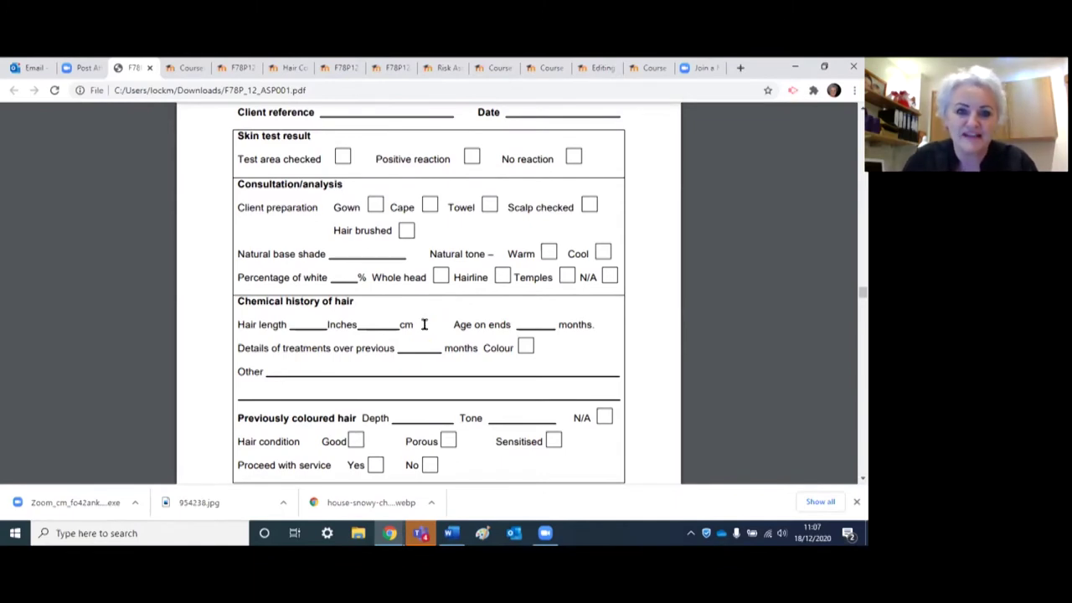
{"action": "scroll", "coordinate": [403, 324], "scroll_direction": "down", "scroll_amount": 1}
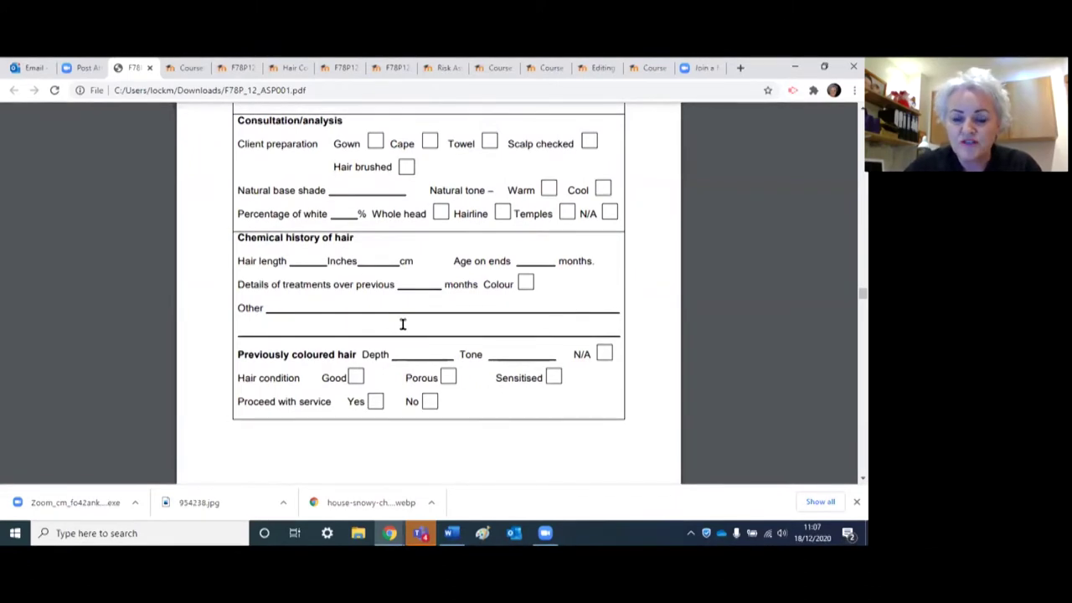
{"action": "scroll", "coordinate": [378, 339], "scroll_direction": "up", "scroll_amount": 5}
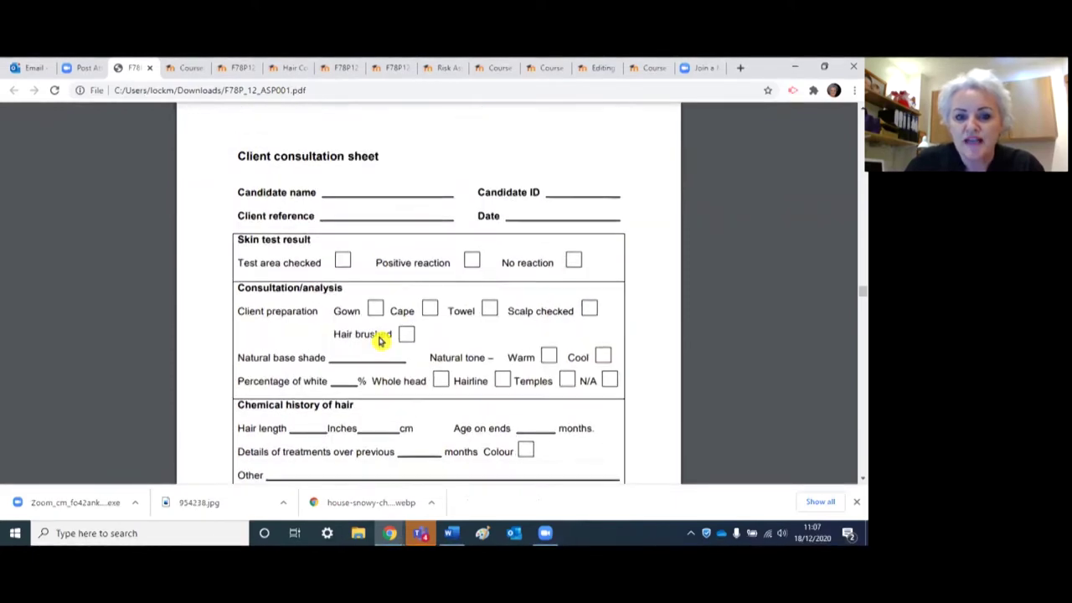
{"action": "scroll", "coordinate": [377, 339], "scroll_direction": "down", "scroll_amount": 1}
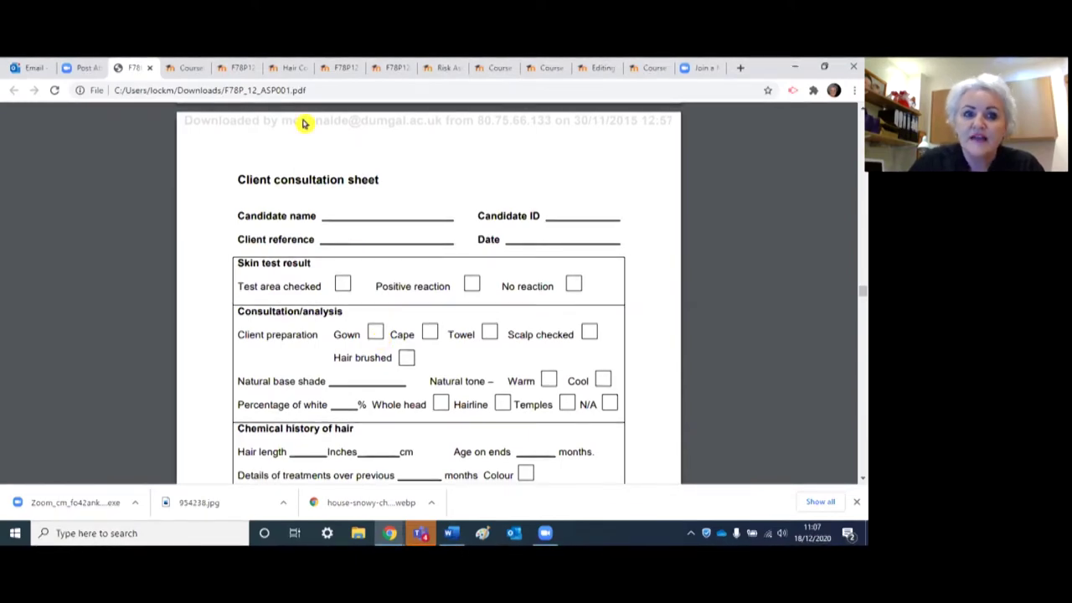
- Look over the Level 6 Hairdressing course page and return to the client consultation sheet PDF
{"action": "left_click", "coordinate": [188, 68]}
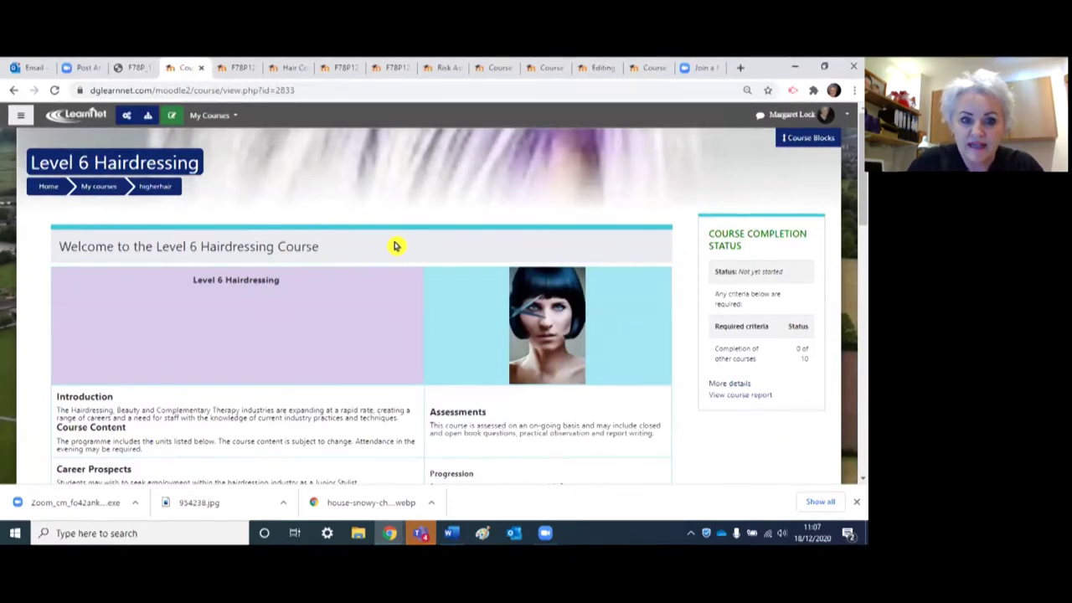
{"action": "scroll", "coordinate": [393, 247], "scroll_direction": "down", "scroll_amount": 3}
{"action": "scroll", "coordinate": [301, 184], "scroll_direction": "up", "scroll_amount": 1}
{"action": "scroll", "coordinate": [258, 122], "scroll_direction": "up", "scroll_amount": 2}
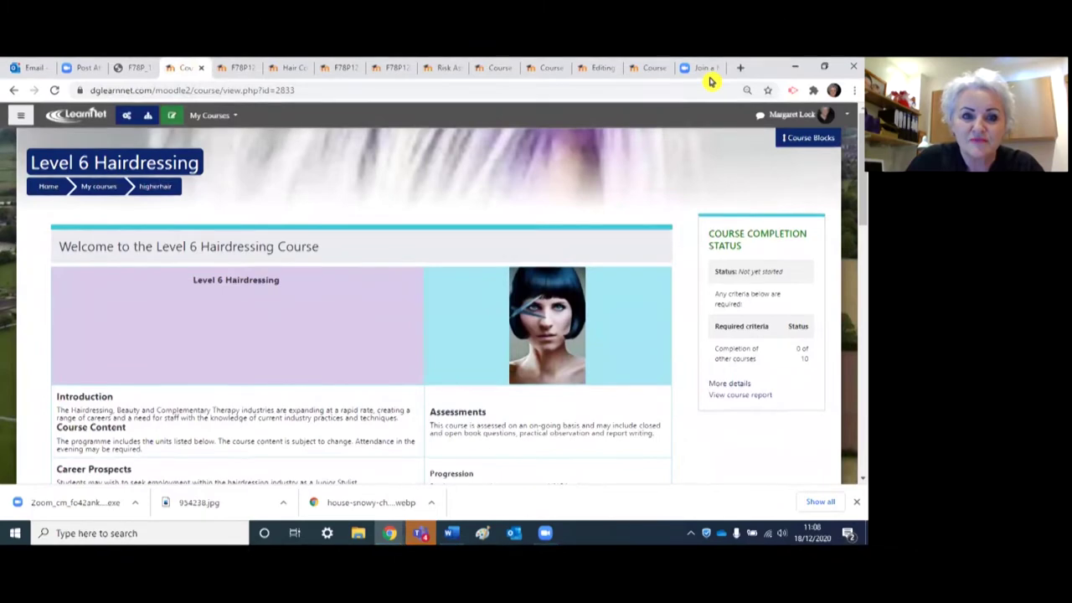
{"action": "left_click", "coordinate": [161, 71]}
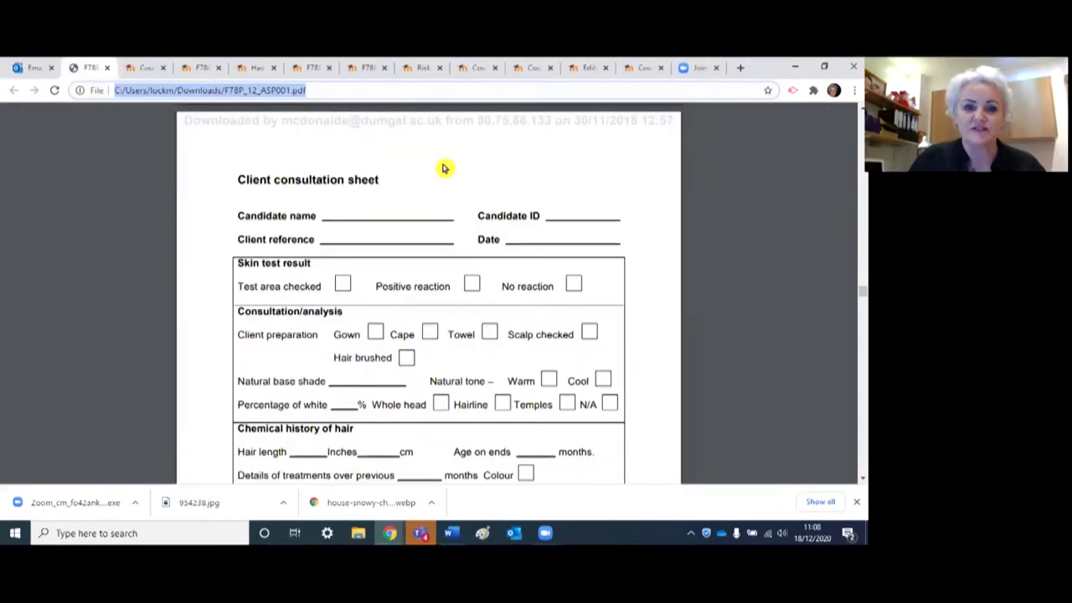
- Bring up the Hair Colouring: Fashion Effect entry list in the F78P12 course and examine the student submissions
{"action": "left_click", "coordinate": [254, 71]}
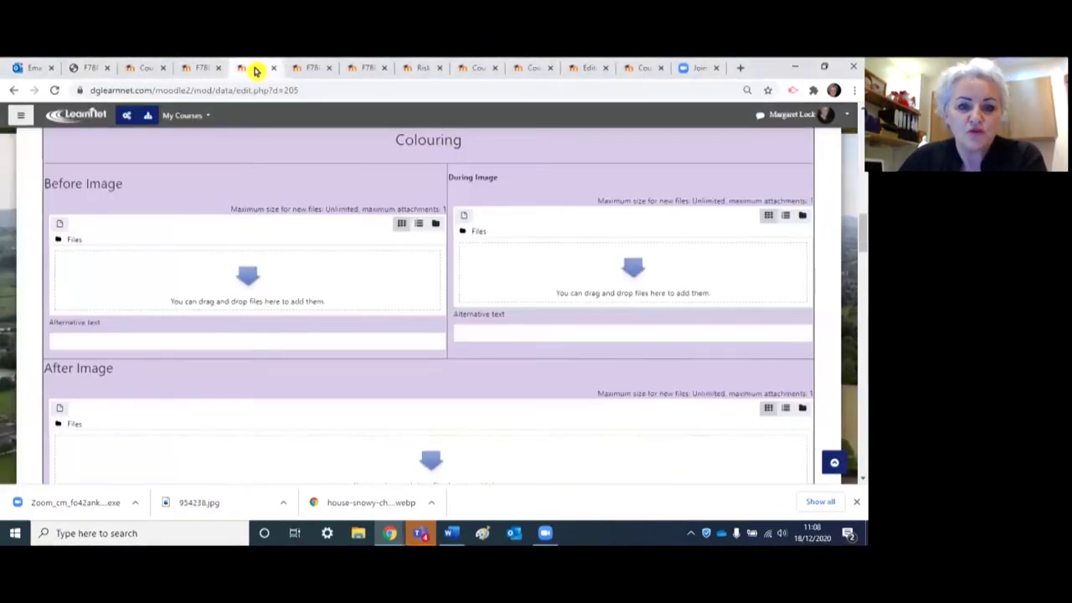
{"action": "left_click", "coordinate": [210, 69]}
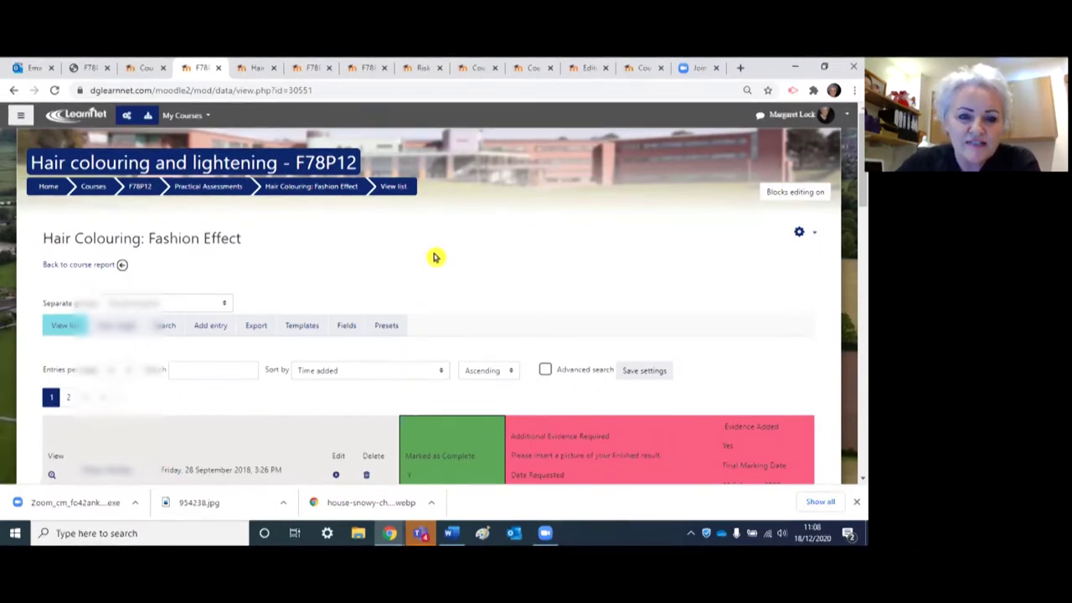
{"action": "scroll", "coordinate": [435, 258], "scroll_direction": "down", "scroll_amount": 3}
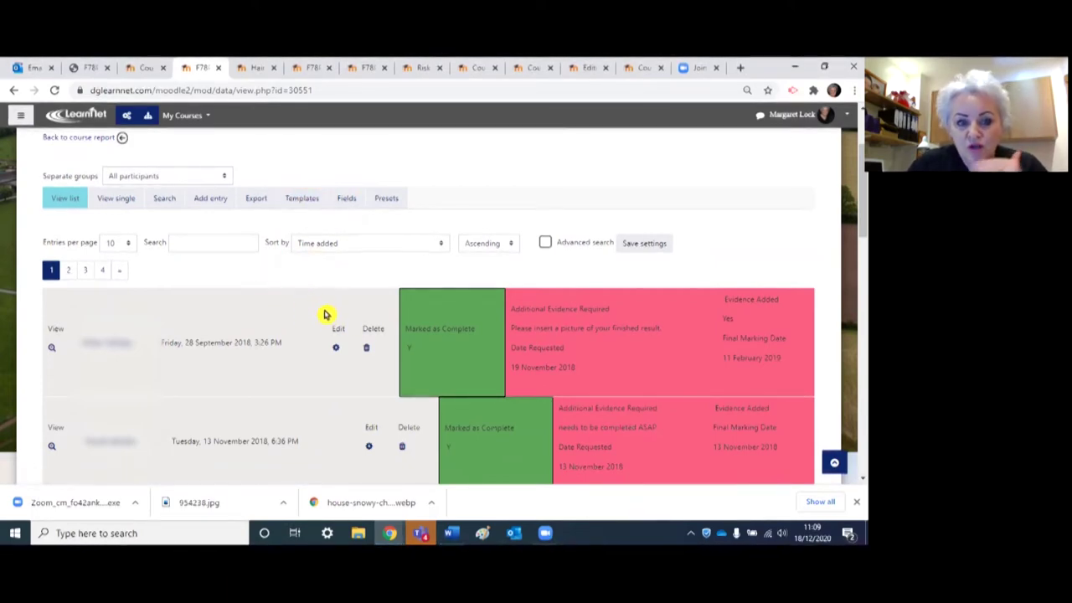
{"action": "scroll", "coordinate": [268, 276], "scroll_direction": "up", "scroll_amount": 1}
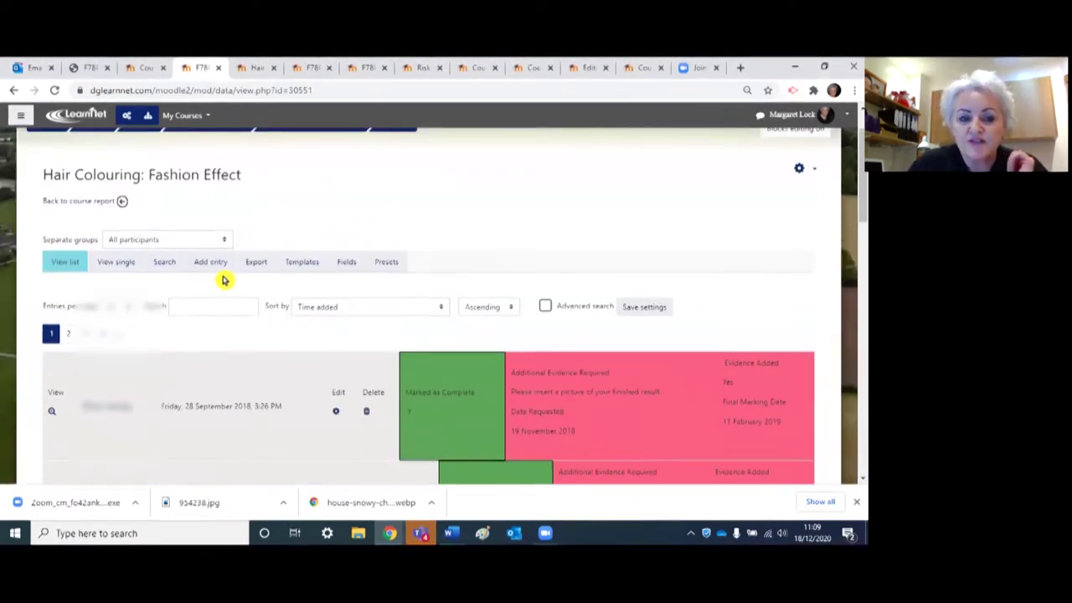
- Bring up the new entry form for Hair Colouring: Fashion Effect and examine its opening client fields
{"action": "left_click", "coordinate": [257, 71]}
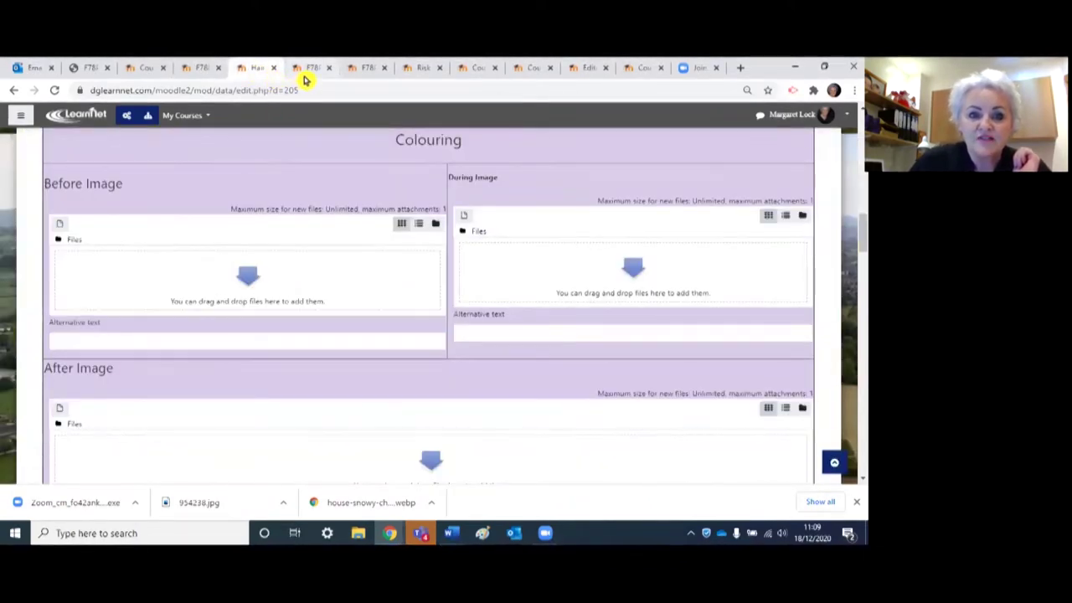
{"action": "scroll", "coordinate": [263, 263], "scroll_direction": "up", "scroll_amount": 2}
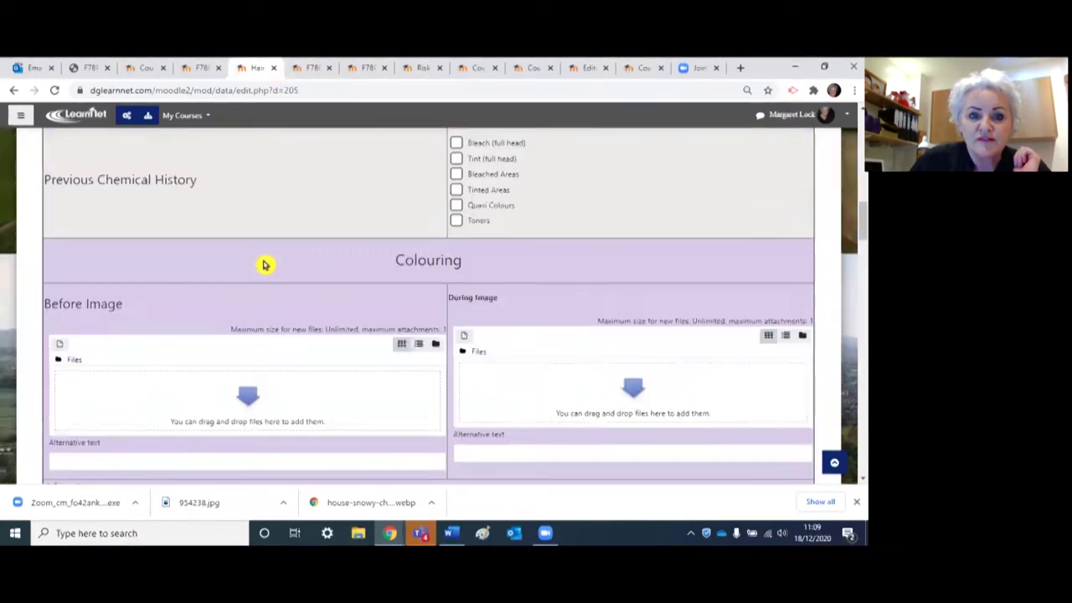
{"action": "scroll", "coordinate": [266, 264], "scroll_direction": "up", "scroll_amount": 4}
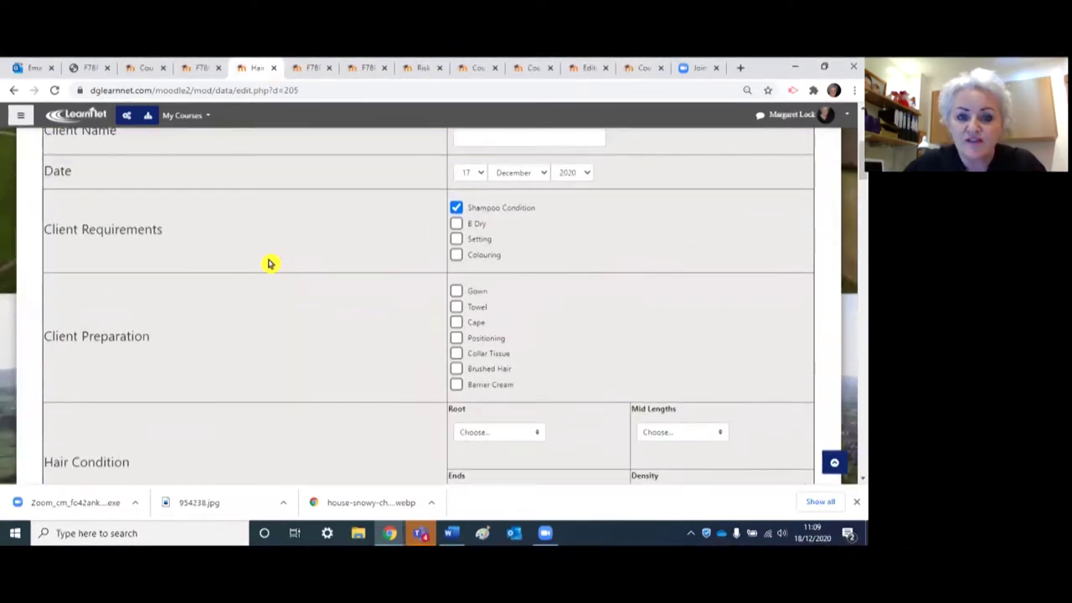
{"action": "scroll", "coordinate": [269, 263], "scroll_direction": "up", "scroll_amount": 5}
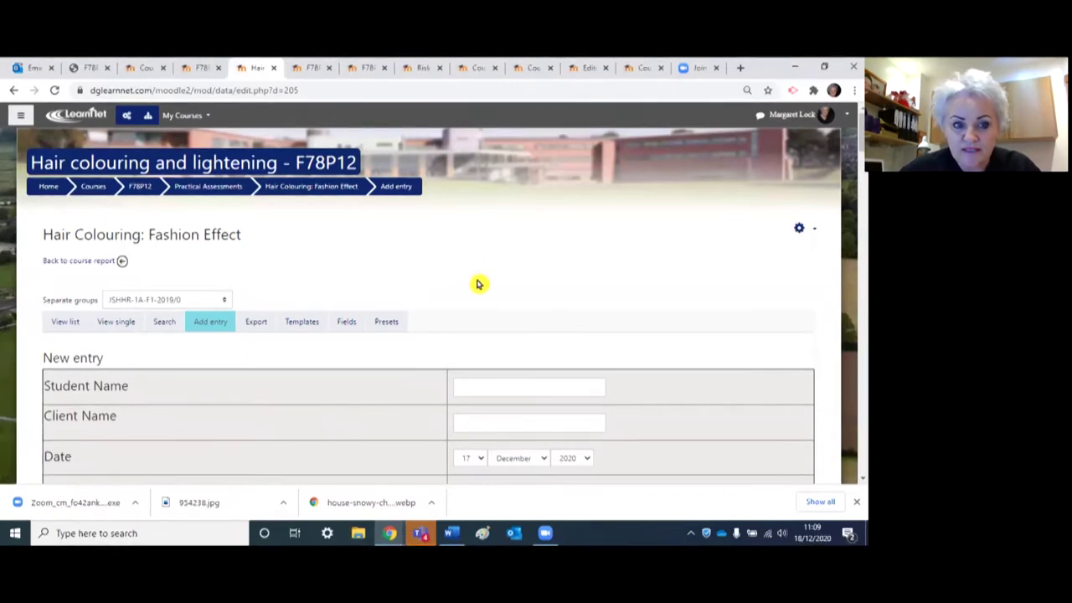
{"action": "scroll", "coordinate": [514, 260], "scroll_direction": "down", "scroll_amount": 2}
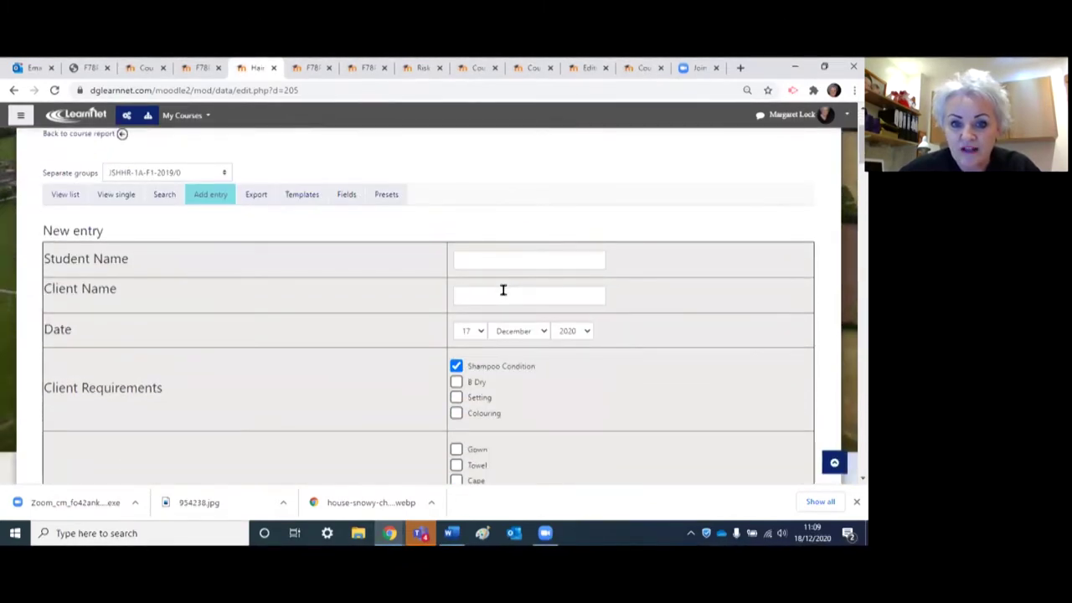
- Mark Colouring as a client requirement and Gown and Collar Tissue as client preparation in the new entry
{"action": "left_click", "coordinate": [503, 291]}
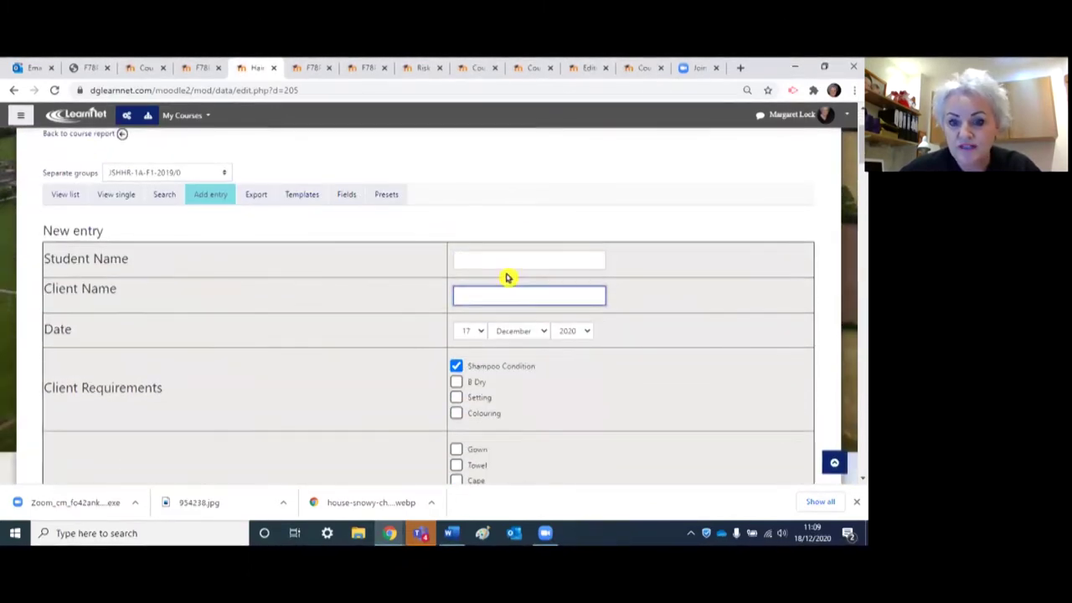
{"action": "scroll", "coordinate": [507, 277], "scroll_direction": "down", "scroll_amount": 1}
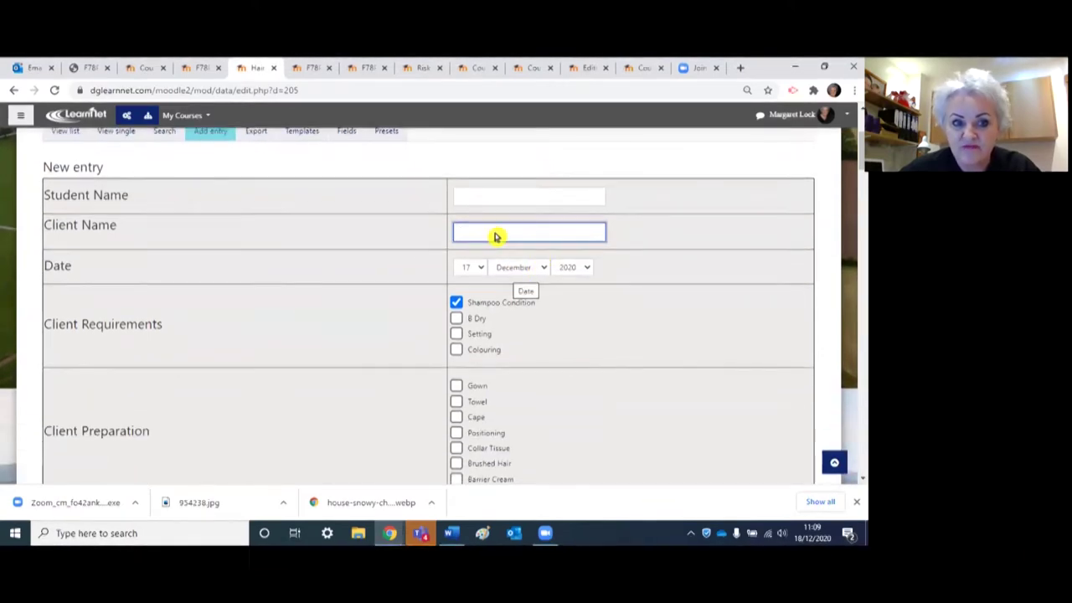
{"action": "scroll", "coordinate": [469, 233], "scroll_direction": "down", "scroll_amount": 2}
{"action": "left_click", "coordinate": [456, 221]}
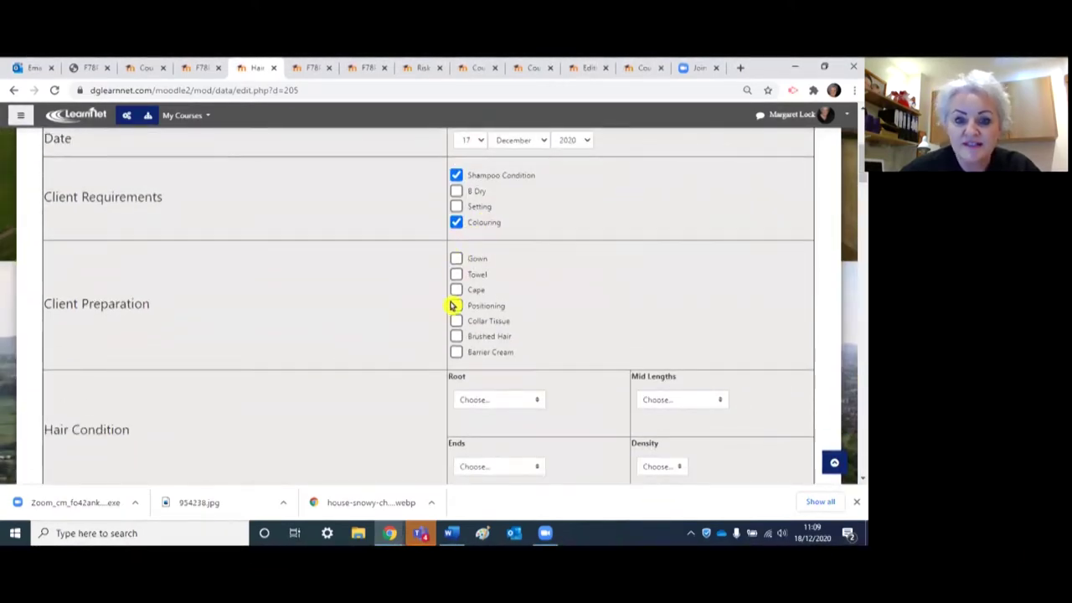
{"action": "left_click", "coordinate": [471, 323]}
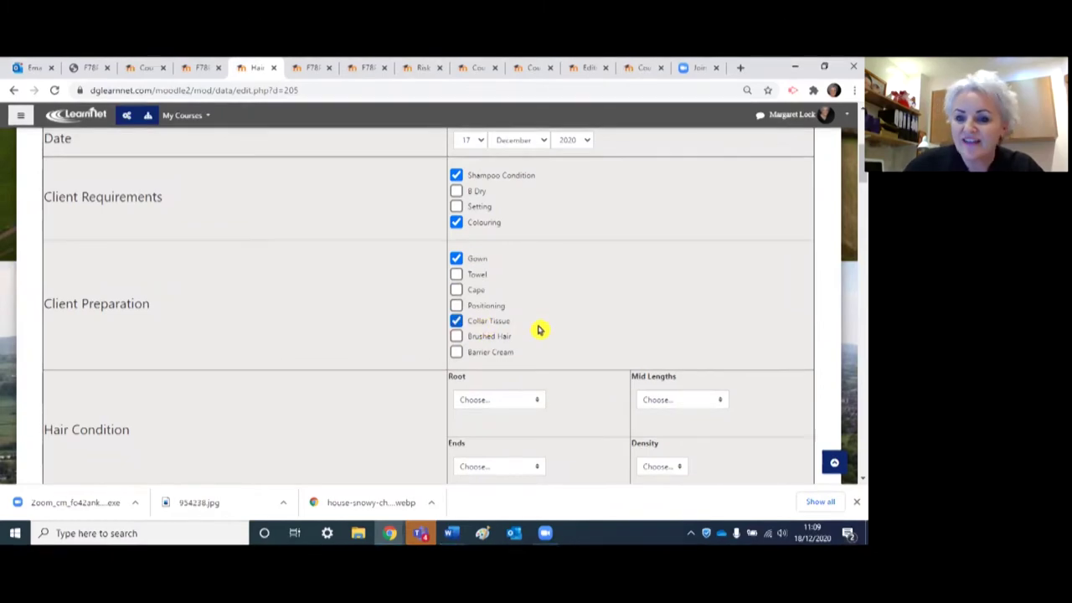
- Examine the available choices for root hair condition and hair length
{"action": "scroll", "coordinate": [540, 330], "scroll_direction": "down", "scroll_amount": 1}
{"action": "scroll", "coordinate": [540, 330], "scroll_direction": "down", "scroll_amount": 2}
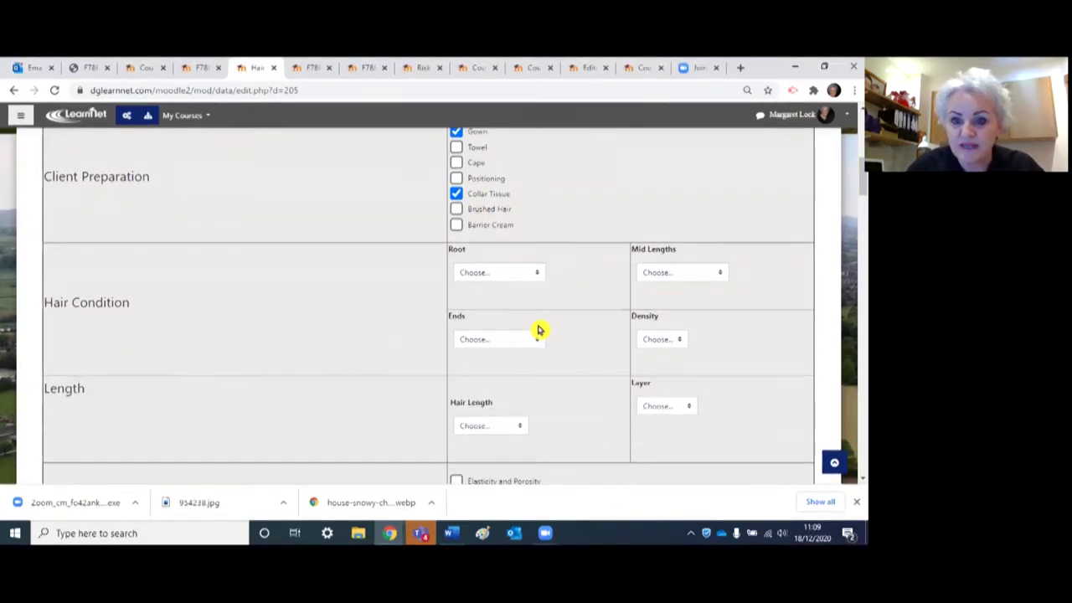
{"action": "left_click", "coordinate": [536, 276]}
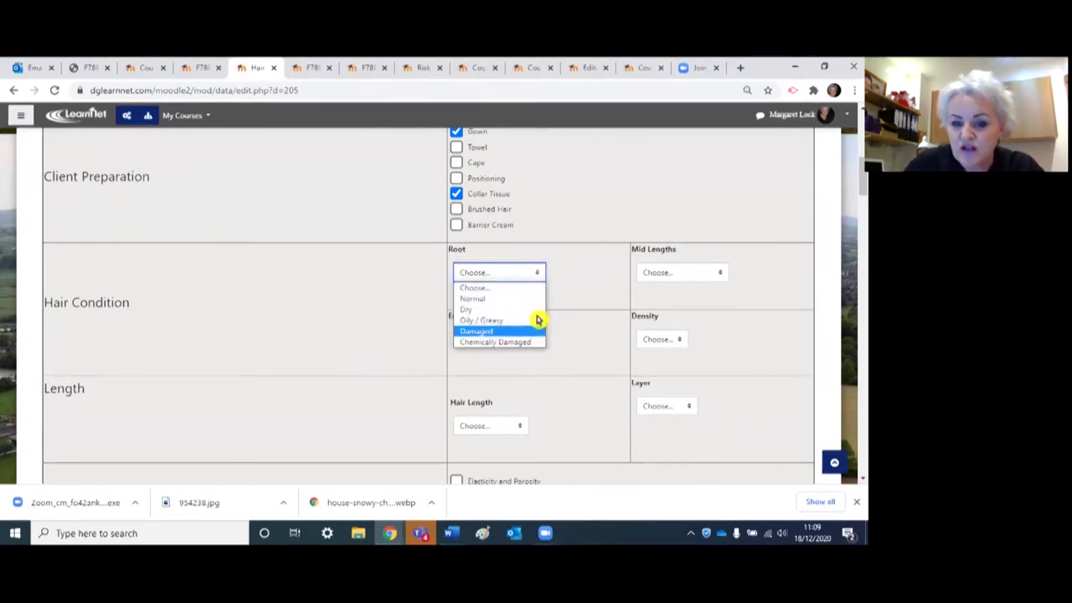
{"action": "left_click", "coordinate": [577, 299]}
{"action": "scroll", "coordinate": [544, 321], "scroll_direction": "down", "scroll_amount": 2}
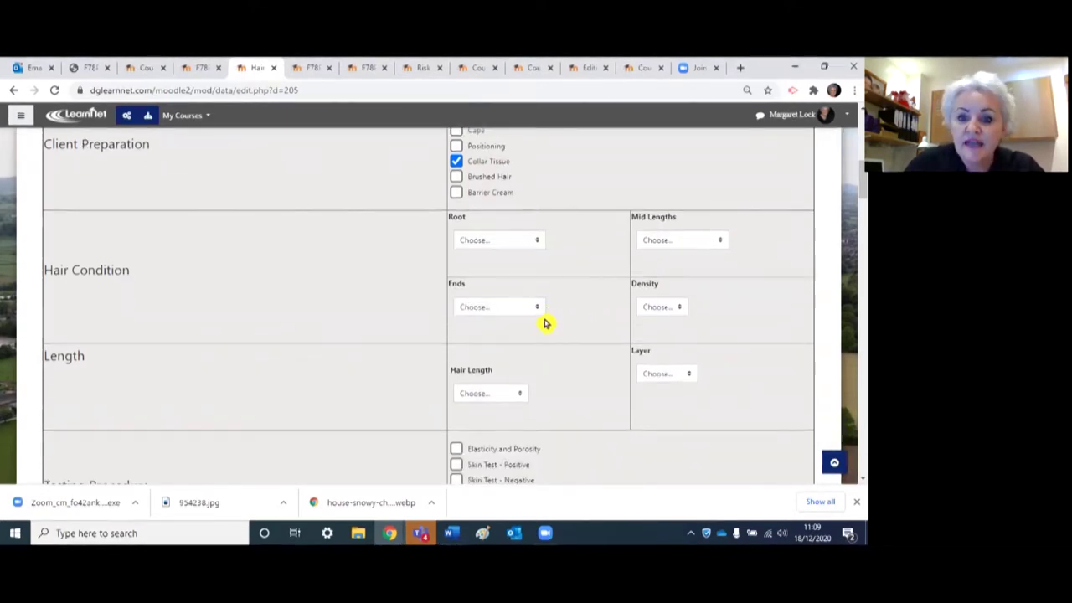
{"action": "left_click", "coordinate": [526, 303]}
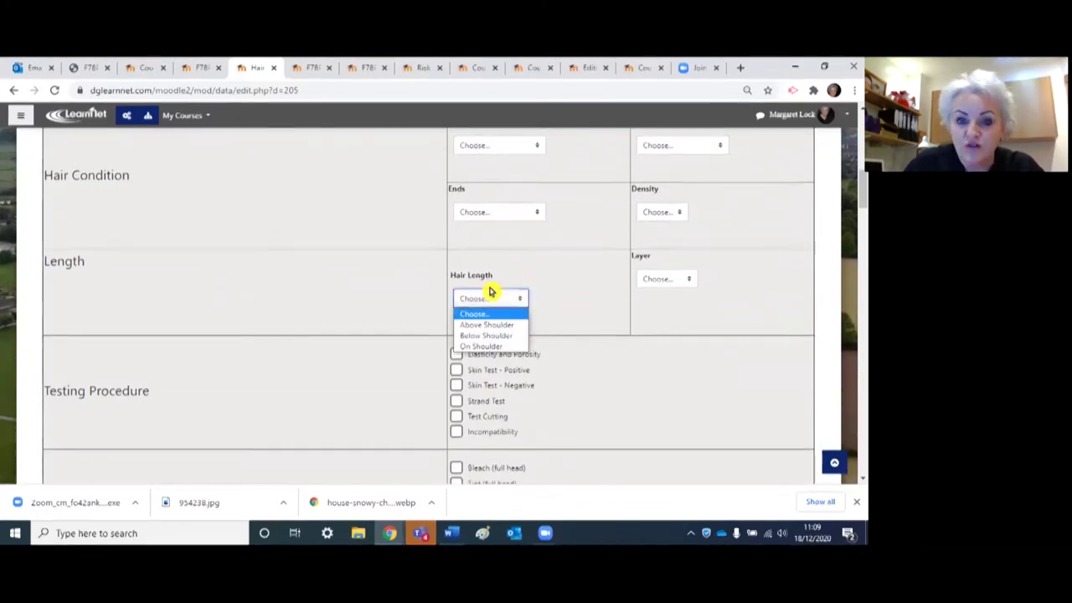
- Record Strand Test as the testing procedure and Bleach (full head) as the previous chemical history
{"action": "scroll", "coordinate": [460, 340], "scroll_direction": "down", "scroll_amount": 2}
{"action": "left_click", "coordinate": [455, 273]}
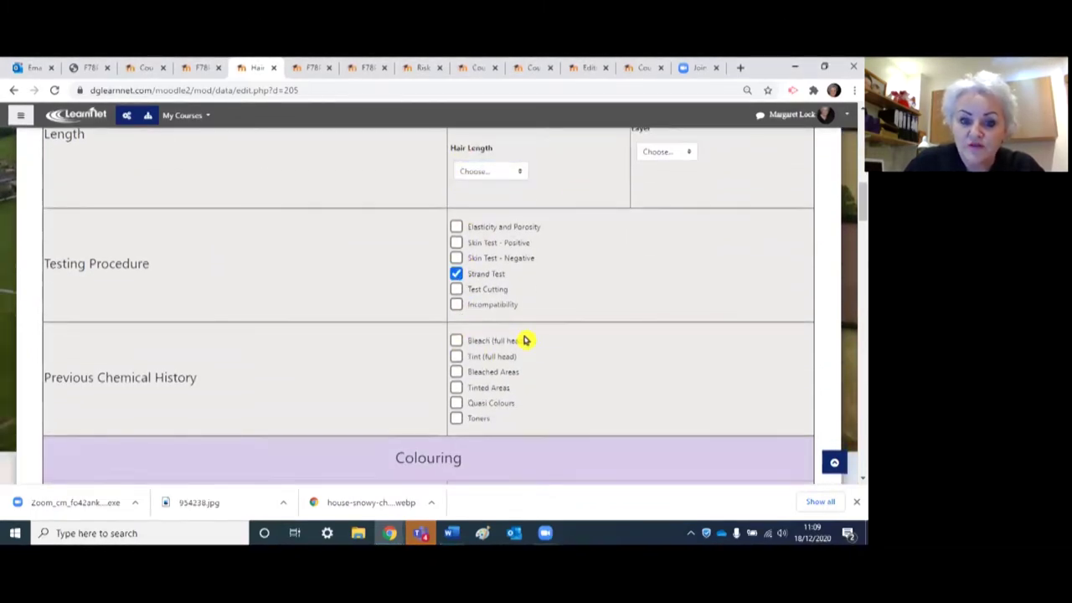
{"action": "left_click", "coordinate": [524, 340]}
{"action": "scroll", "coordinate": [351, 342], "scroll_direction": "down", "scroll_amount": 4}
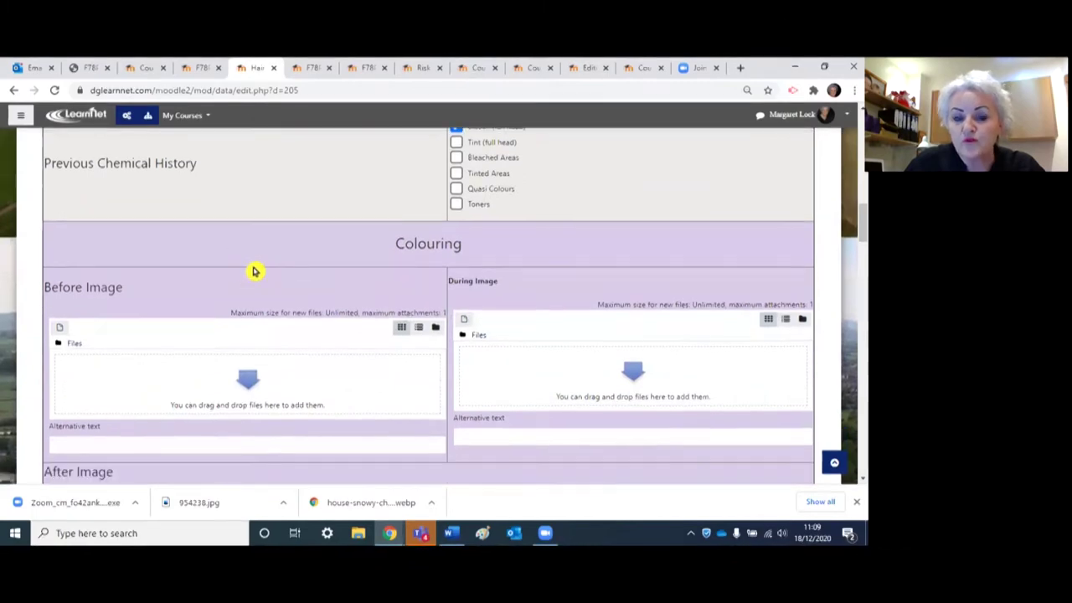
- Examine the new entry's image uploads, hair information, target colour, colouring technique, product and development time fields
{"action": "scroll", "coordinate": [276, 412], "scroll_direction": "down", "scroll_amount": 1}
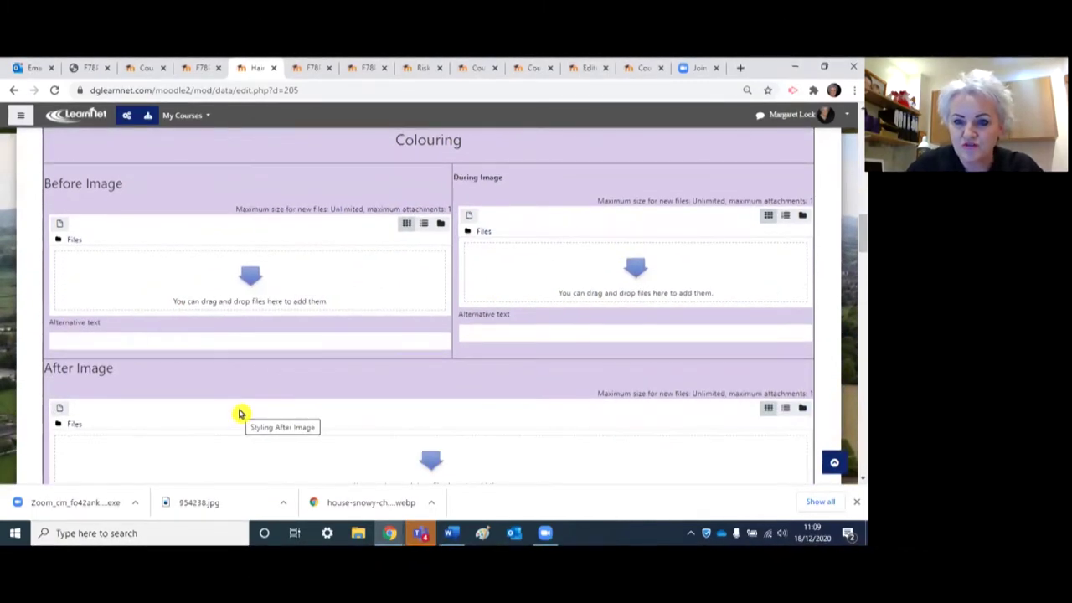
{"action": "scroll", "coordinate": [251, 407], "scroll_direction": "down", "scroll_amount": 5}
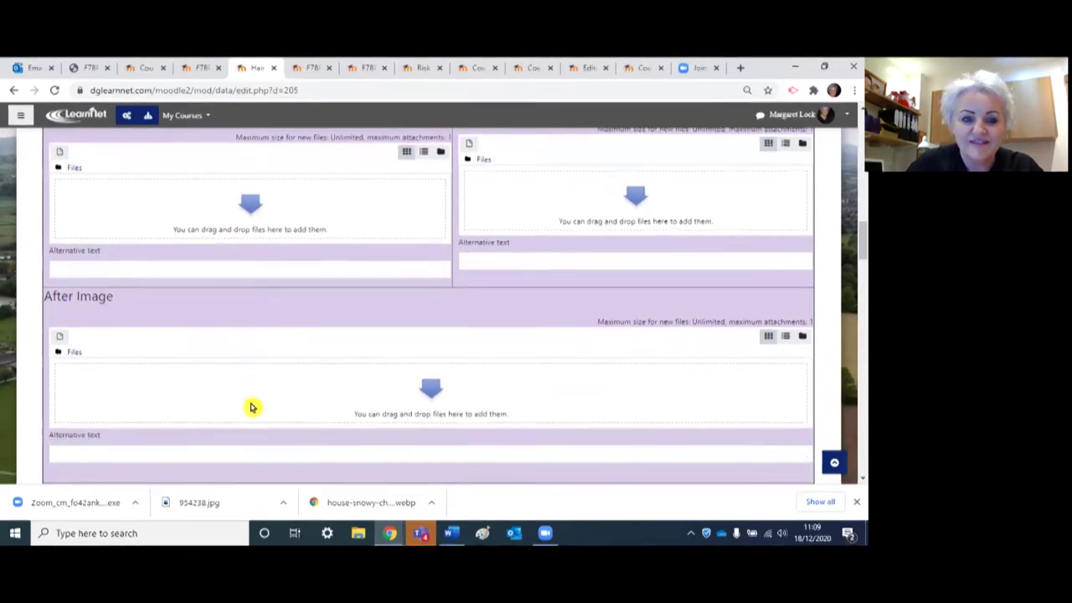
{"action": "scroll", "coordinate": [441, 253], "scroll_direction": "down", "scroll_amount": 3}
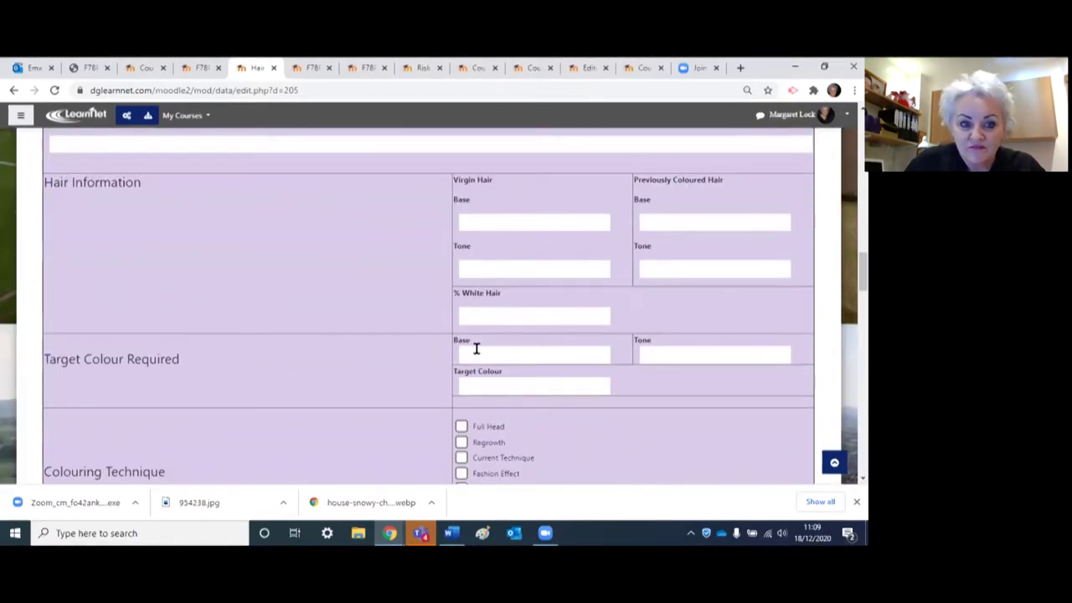
{"action": "scroll", "coordinate": [483, 350], "scroll_direction": "down", "scroll_amount": 10}
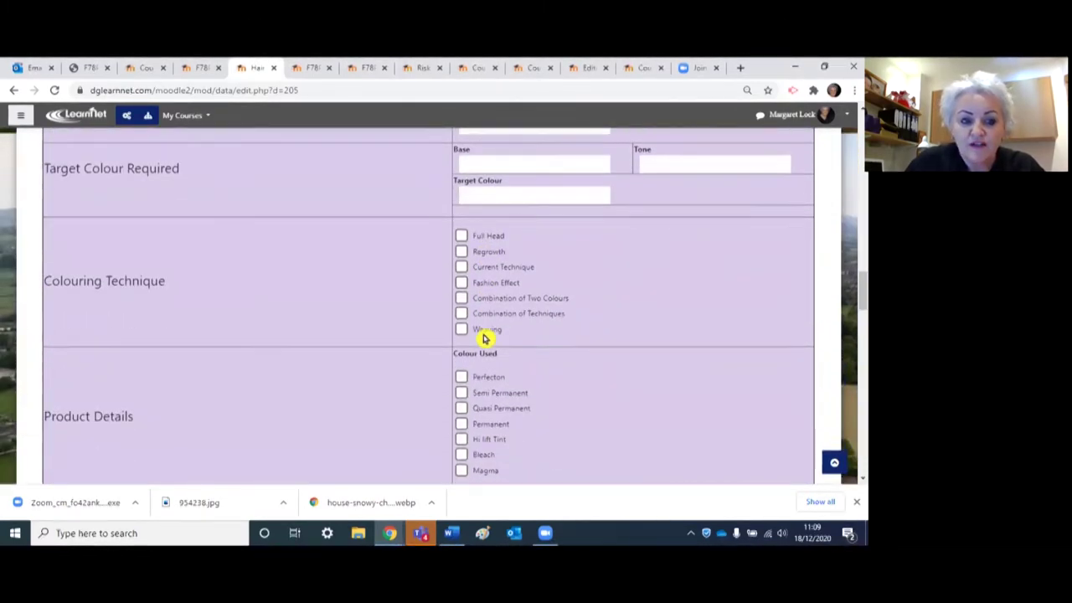
{"action": "scroll", "coordinate": [483, 337], "scroll_direction": "down", "scroll_amount": 8}
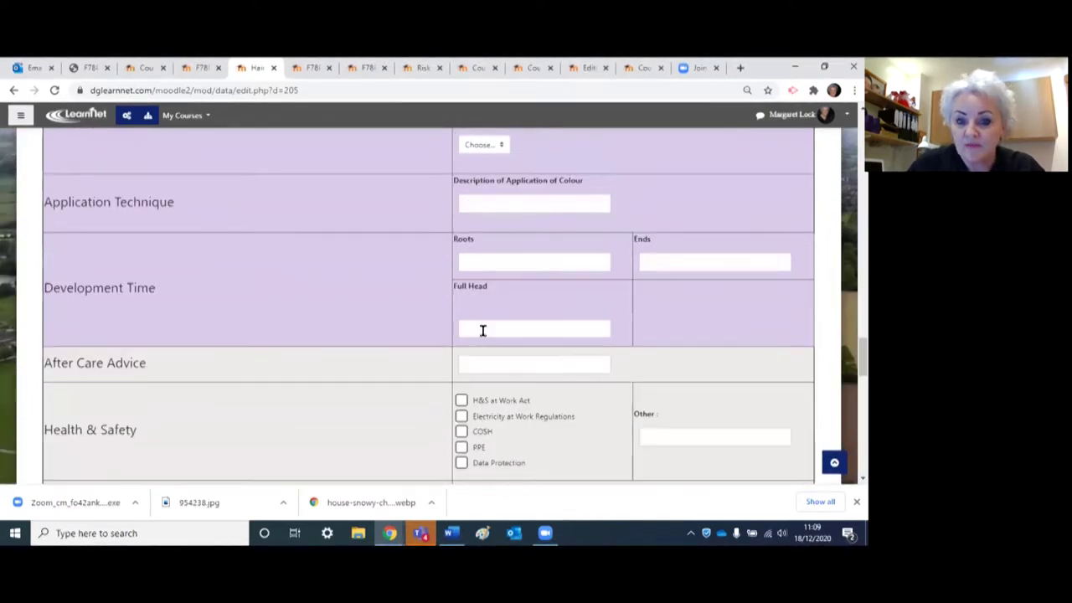
{"action": "scroll", "coordinate": [494, 302], "scroll_direction": "down", "scroll_amount": 3}
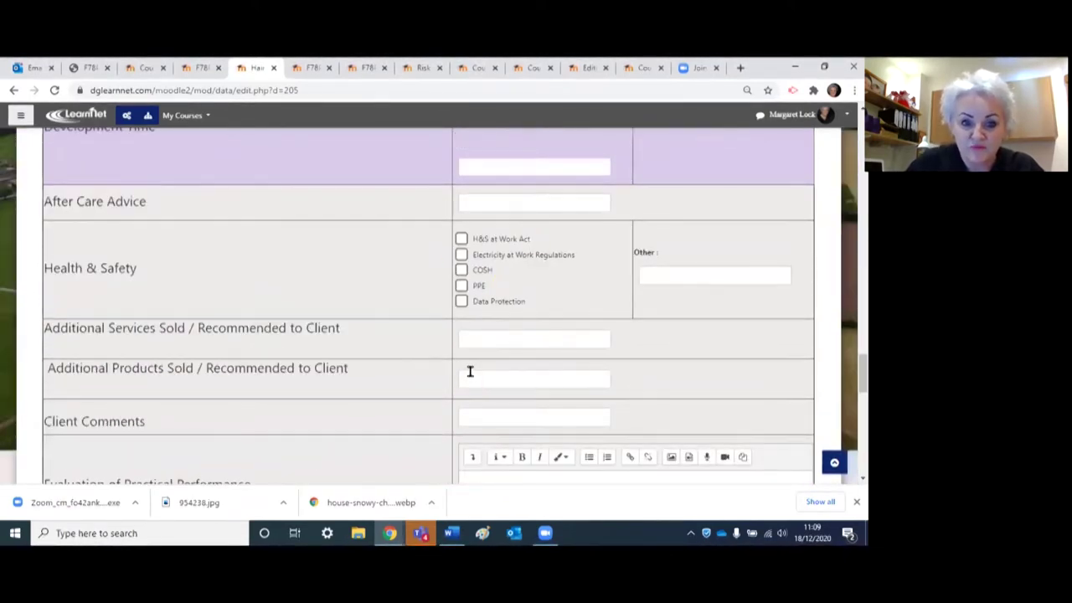
- Examine the new entry's Evaluation of Practical Performance editor, including its audio recording option, and the lecturer feedback area
{"action": "scroll", "coordinate": [469, 370], "scroll_direction": "down", "scroll_amount": 3}
{"action": "scroll", "coordinate": [508, 299], "scroll_direction": "down", "scroll_amount": 1}
{"action": "left_click", "coordinate": [505, 292]}
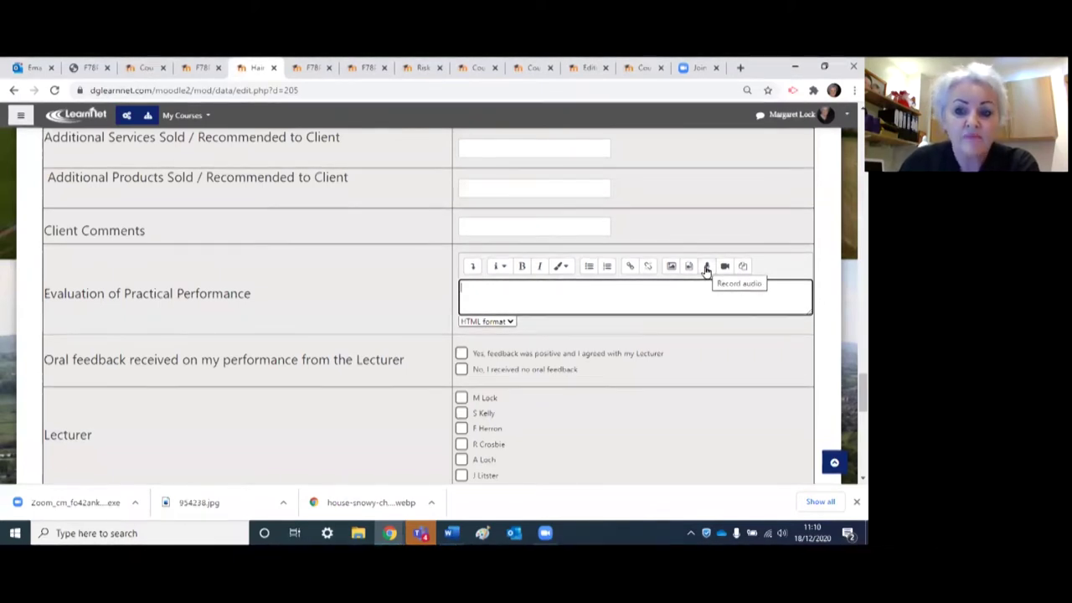
{"action": "scroll", "coordinate": [670, 275], "scroll_direction": "down", "scroll_amount": 3}
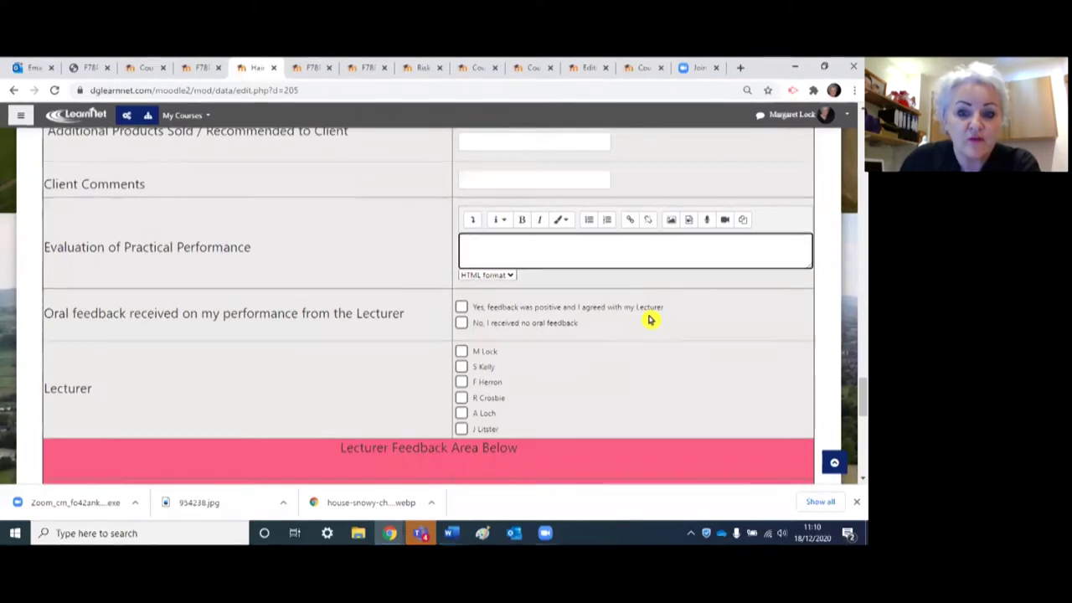
{"action": "scroll", "coordinate": [634, 255], "scroll_direction": "down", "scroll_amount": 3}
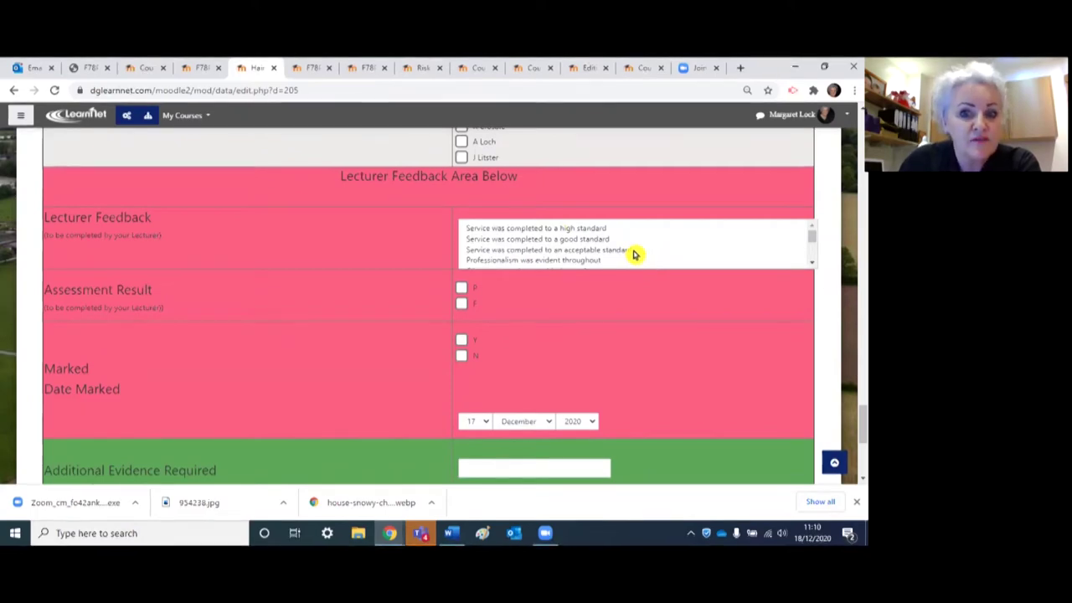
{"action": "scroll", "coordinate": [634, 255], "scroll_direction": "up", "scroll_amount": 3}
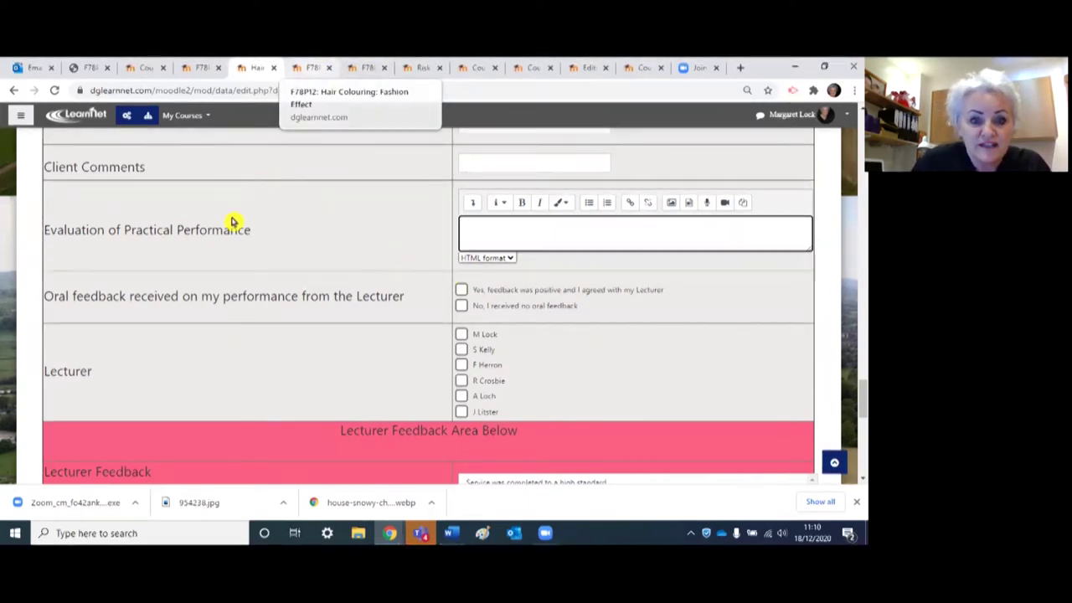
- Bring up a completed Hair Colouring: Fashion Effect entry and examine its consultation details and before, during and after images
{"action": "key", "text": "ctrl+Tab"}
{"action": "scroll", "coordinate": [519, 331], "scroll_direction": "up", "scroll_amount": 20}
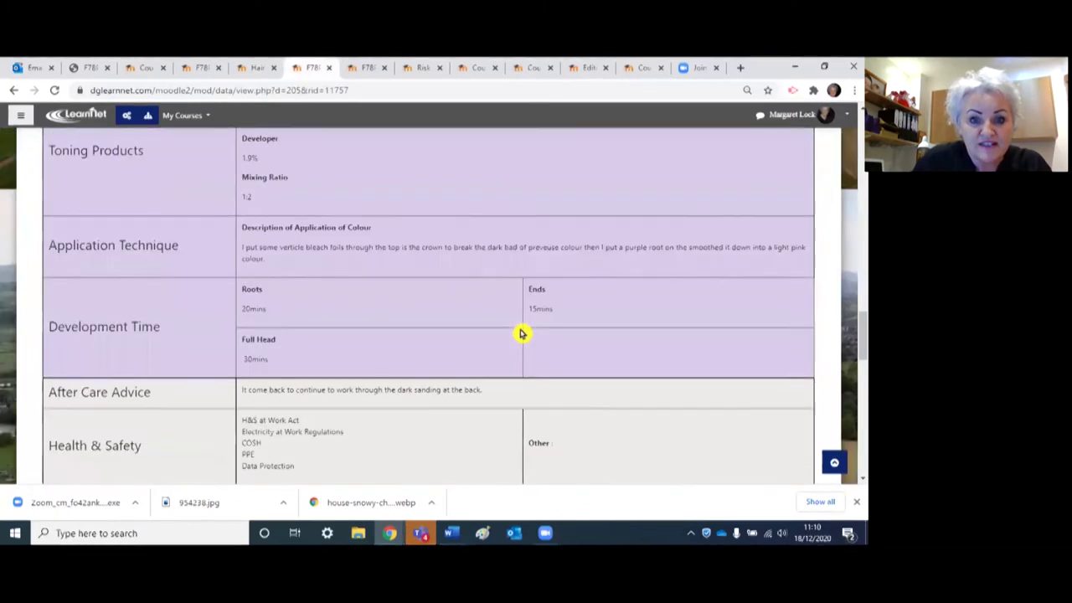
{"action": "scroll", "coordinate": [231, 282], "scroll_direction": "up", "scroll_amount": 3}
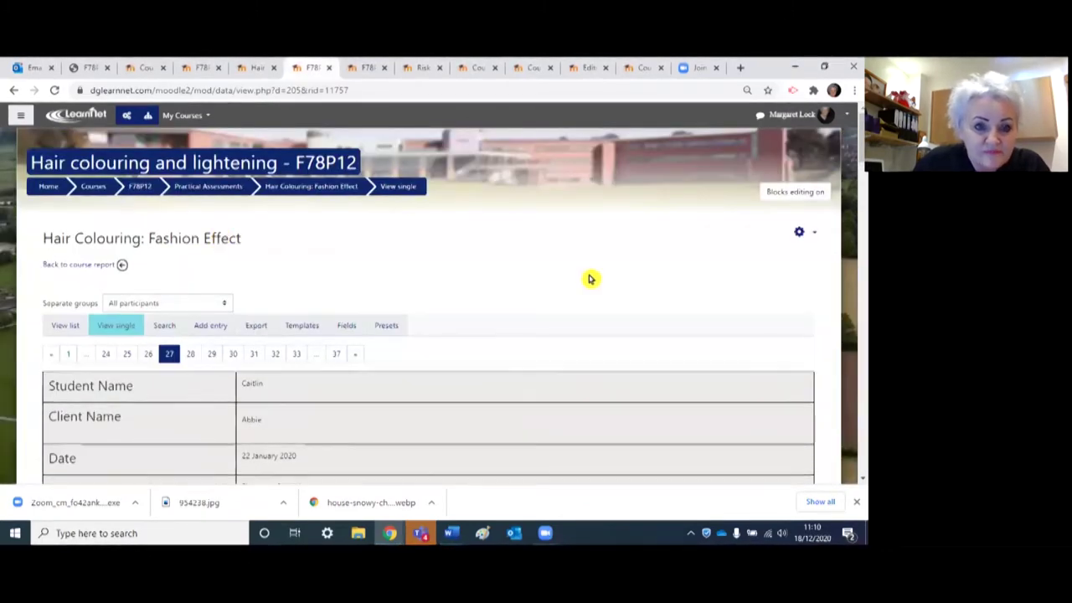
{"action": "scroll", "coordinate": [453, 270], "scroll_direction": "down", "scroll_amount": 2}
{"action": "scroll", "coordinate": [435, 281], "scroll_direction": "down", "scroll_amount": 2}
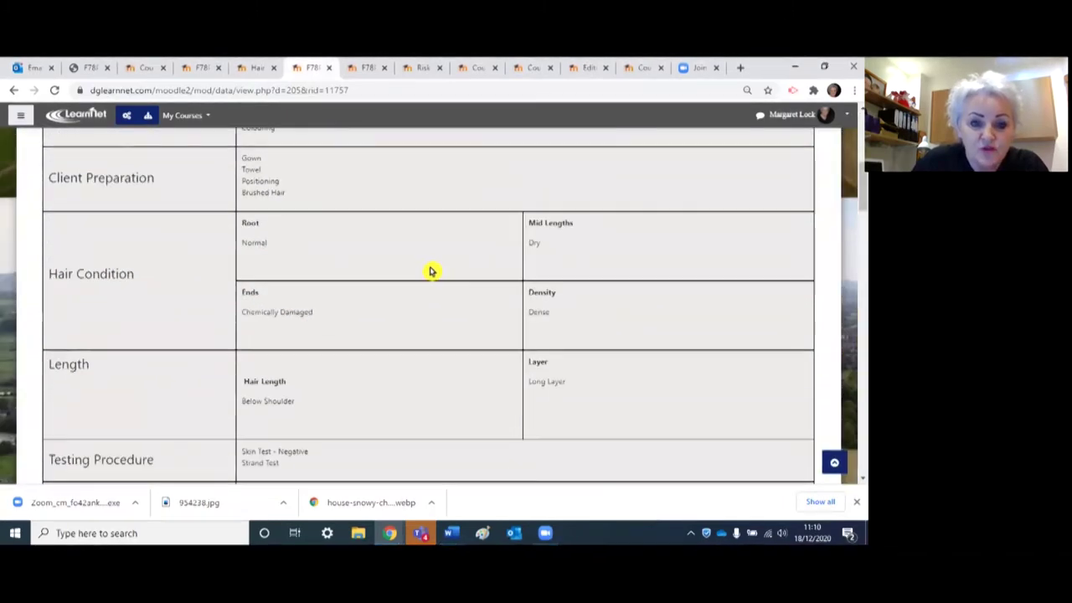
{"action": "scroll", "coordinate": [396, 270], "scroll_direction": "down", "scroll_amount": 1}
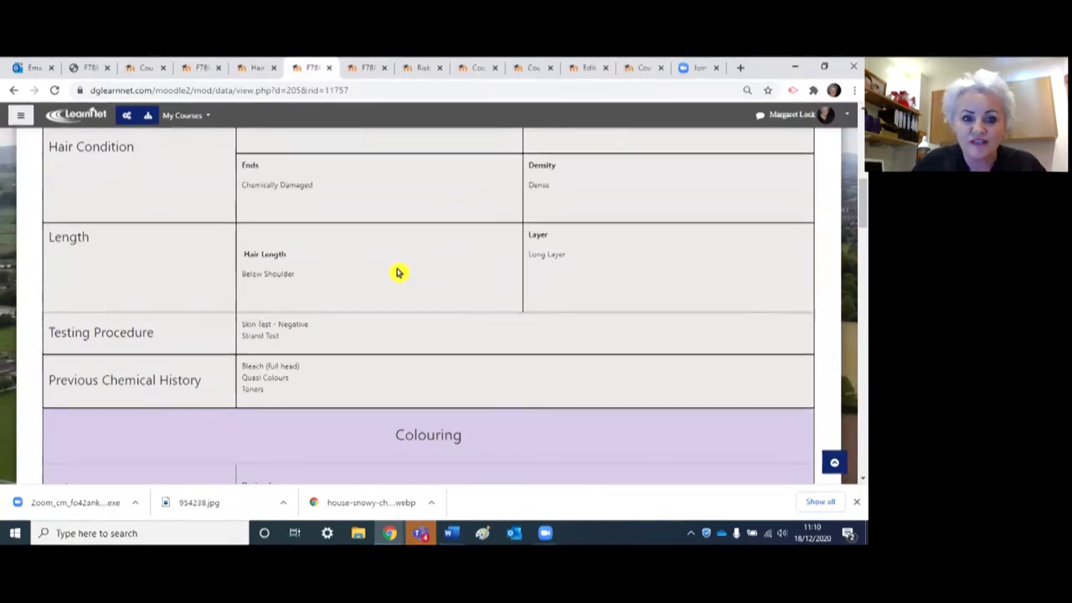
{"action": "scroll", "coordinate": [397, 270], "scroll_direction": "down", "scroll_amount": 2}
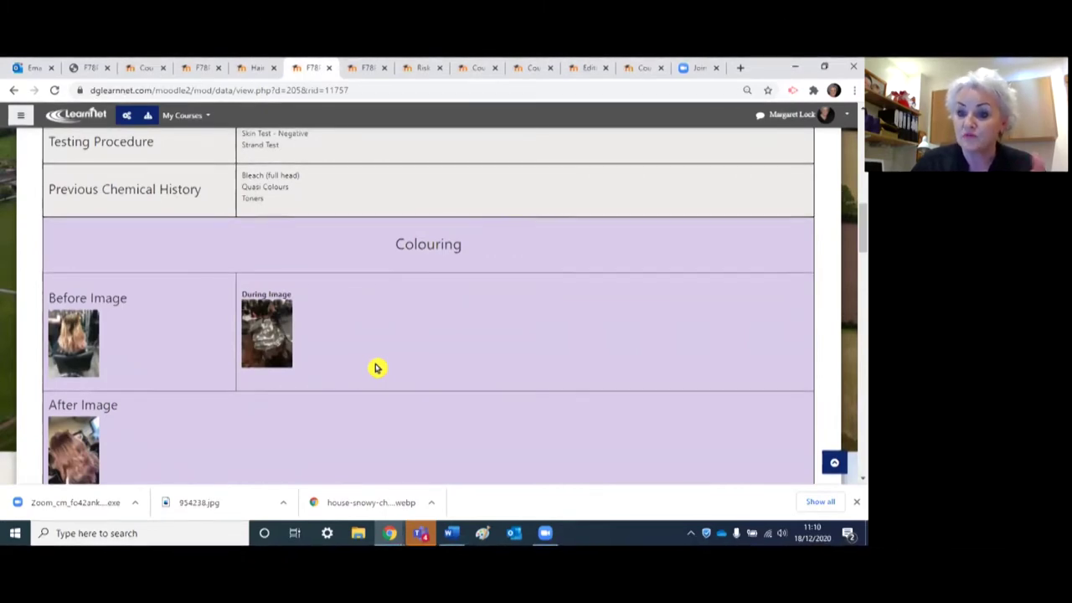
{"action": "scroll", "coordinate": [382, 365], "scroll_direction": "down", "scroll_amount": 3}
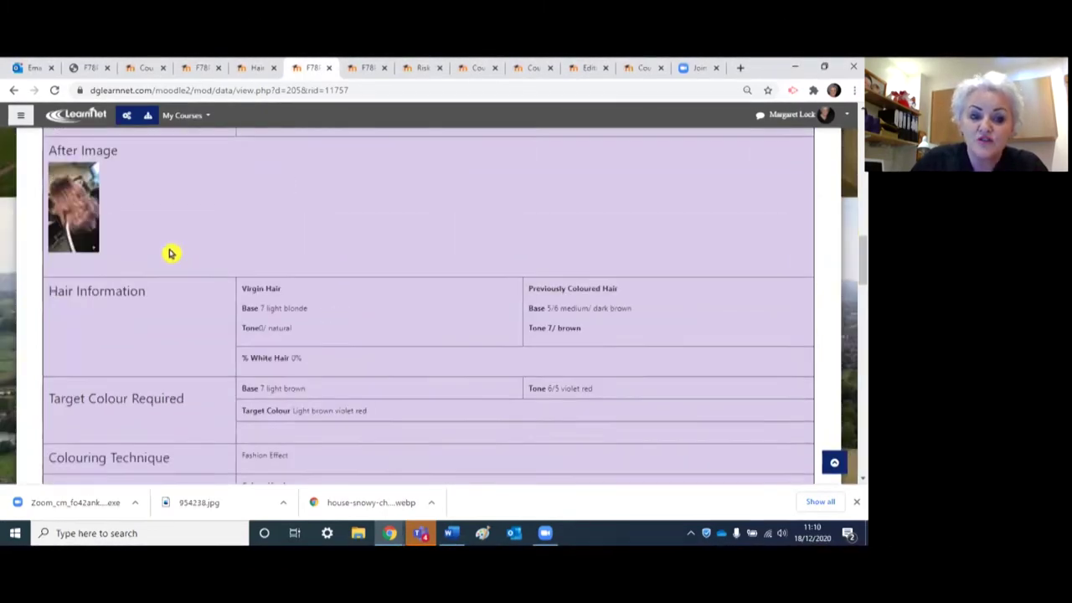
{"action": "scroll", "coordinate": [389, 318], "scroll_direction": "up", "scroll_amount": 1}
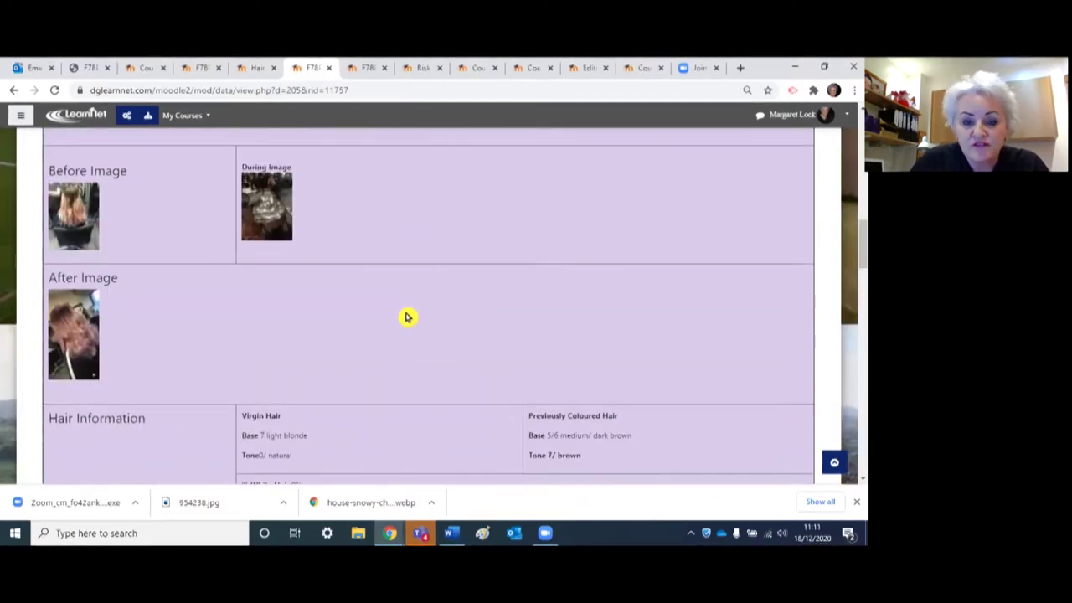
- Review the completed entry's colouring products and written evaluation, and bring up another student's entry with an audio evaluation
{"action": "scroll", "coordinate": [407, 317], "scroll_direction": "down", "scroll_amount": 3}
{"action": "scroll", "coordinate": [410, 319], "scroll_direction": "down", "scroll_amount": 3}
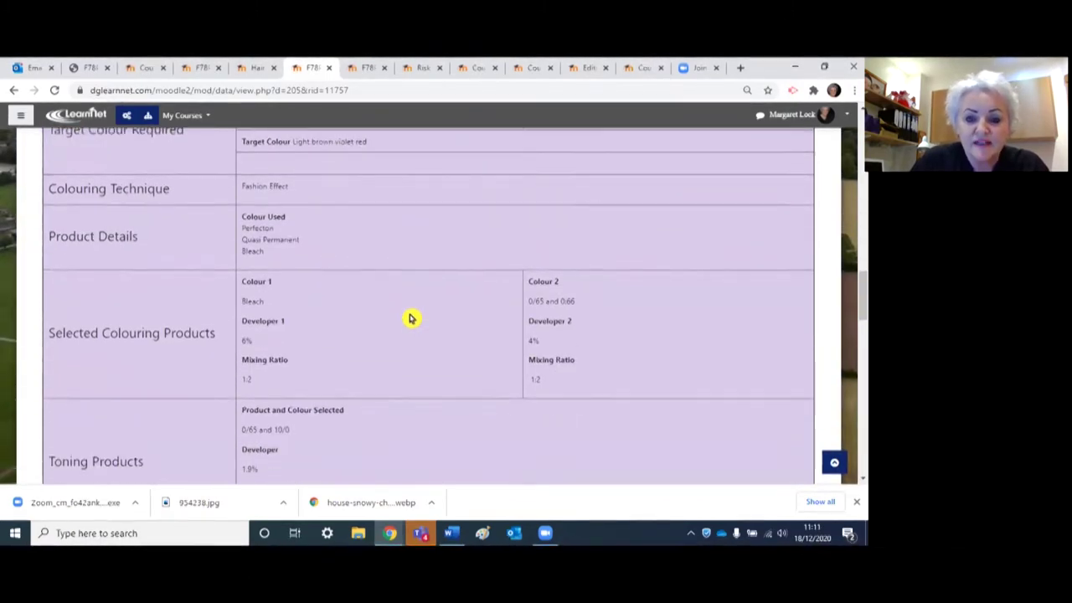
{"action": "scroll", "coordinate": [335, 276], "scroll_direction": "down", "scroll_amount": 5}
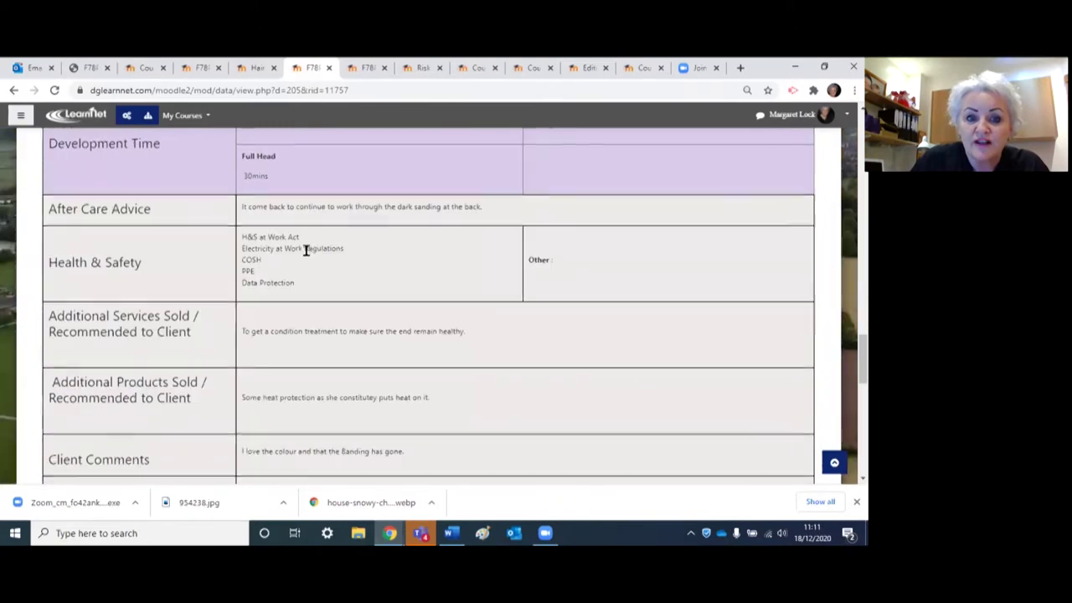
{"action": "scroll", "coordinate": [307, 249], "scroll_direction": "down", "scroll_amount": 3}
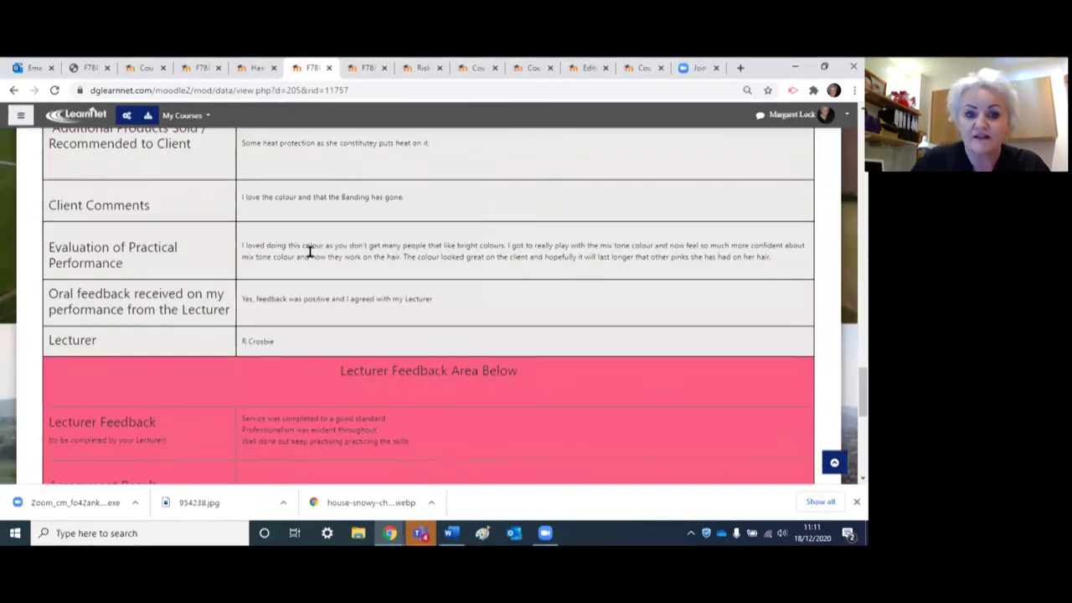
{"action": "left_click", "coordinate": [365, 70]}
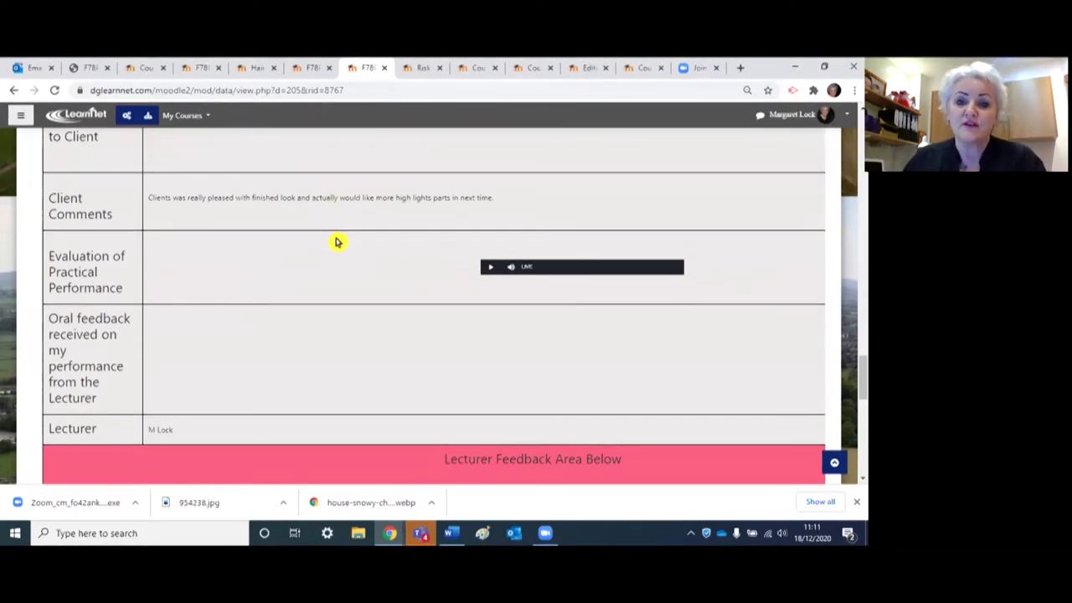
- Find the open Risk Assessments entry form for Health and safety in hospitality and examine its example answers and hazard choices
{"action": "left_click", "coordinate": [644, 70]}
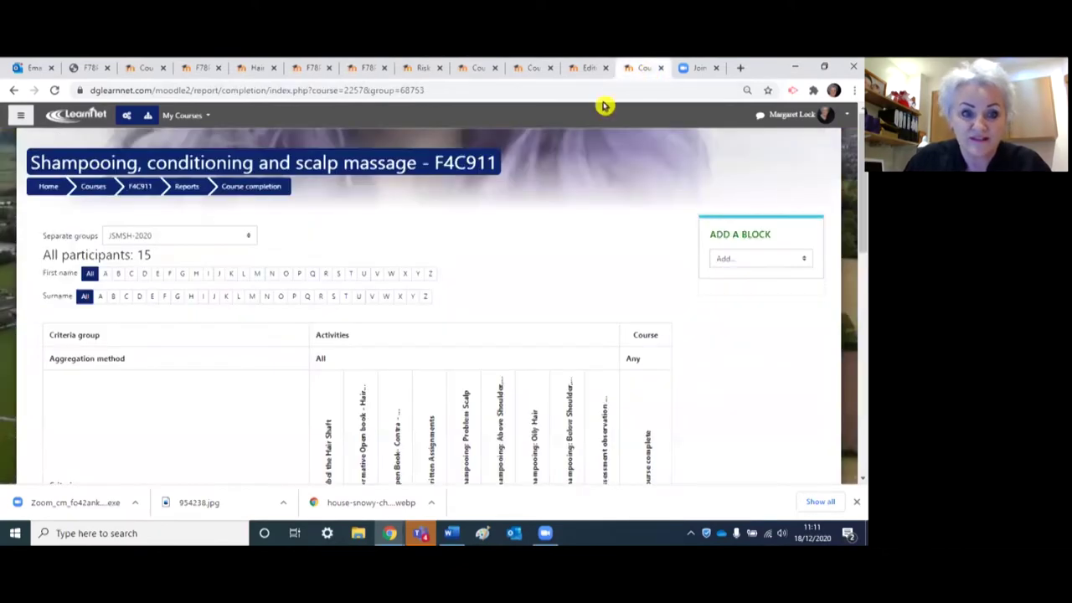
{"action": "left_click", "coordinate": [519, 74]}
{"action": "left_click", "coordinate": [475, 72]}
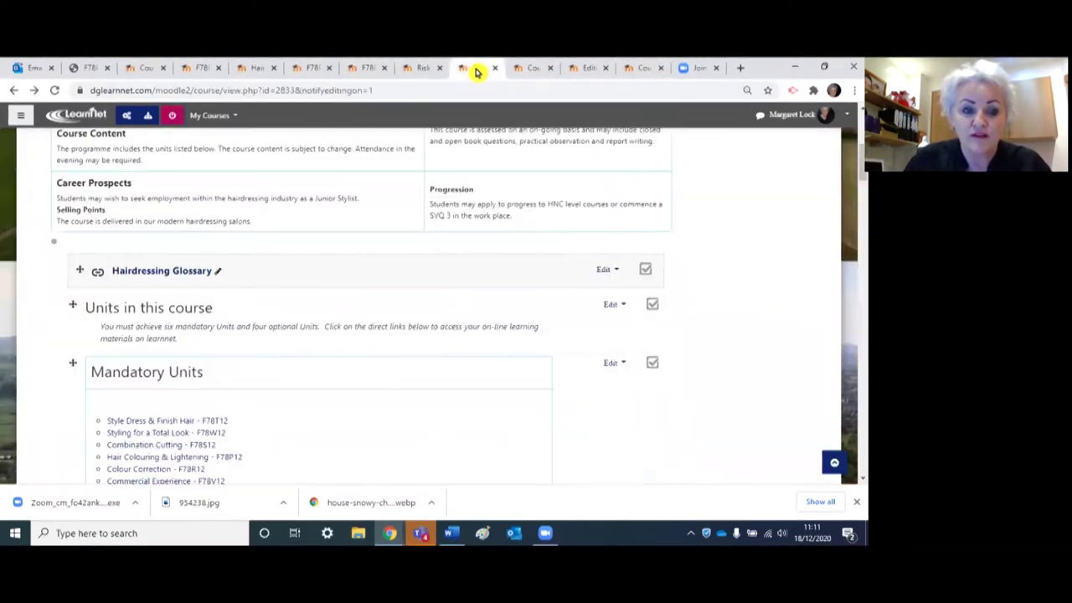
{"action": "left_click", "coordinate": [422, 68]}
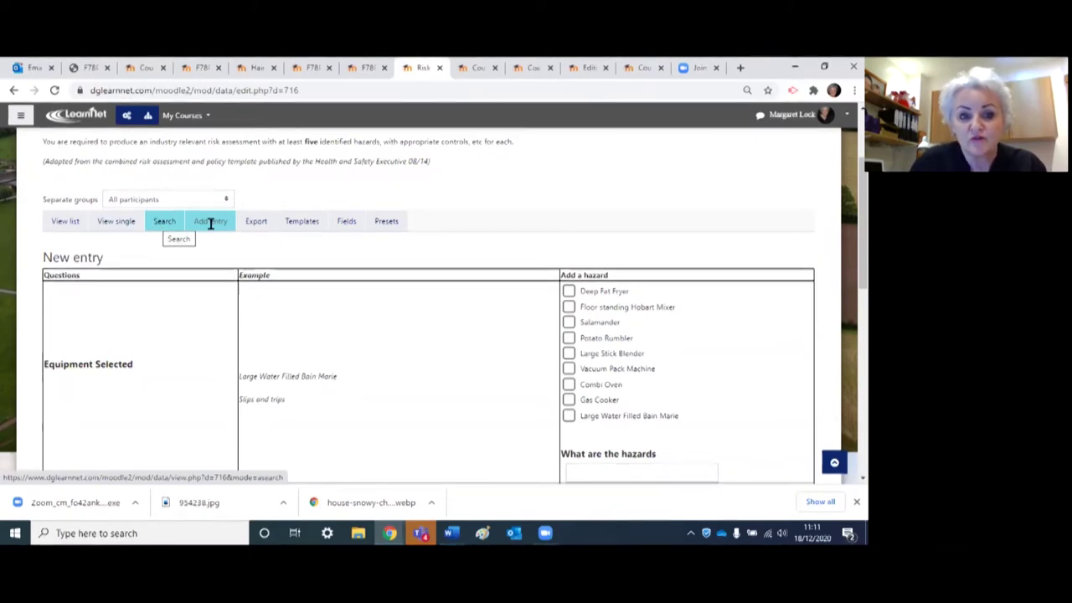
{"action": "scroll", "coordinate": [407, 232], "scroll_direction": "down", "scroll_amount": 3}
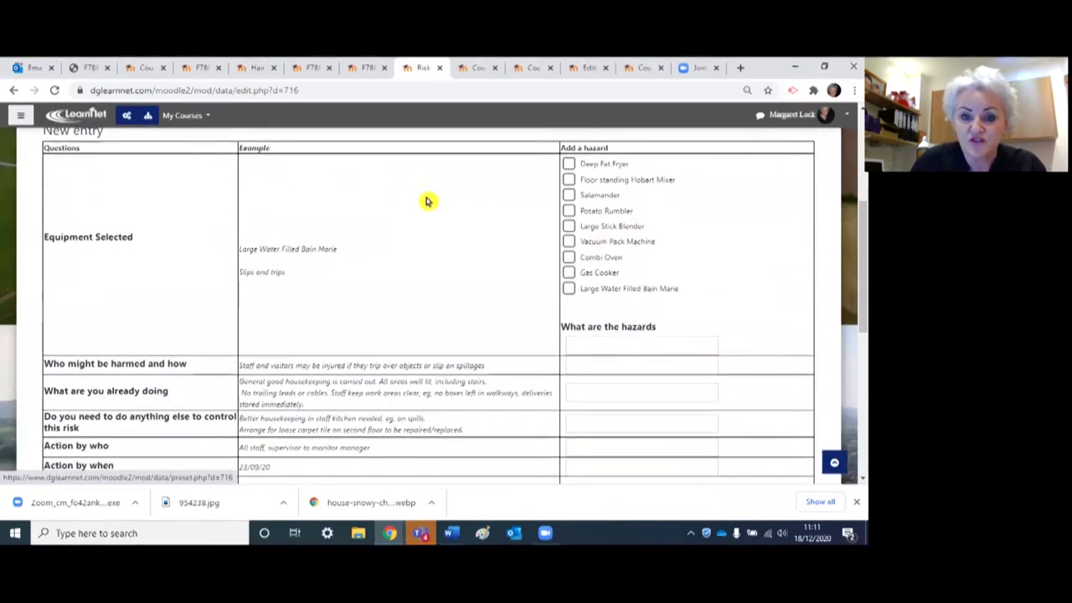
{"action": "scroll", "coordinate": [536, 251], "scroll_direction": "down", "scroll_amount": 3}
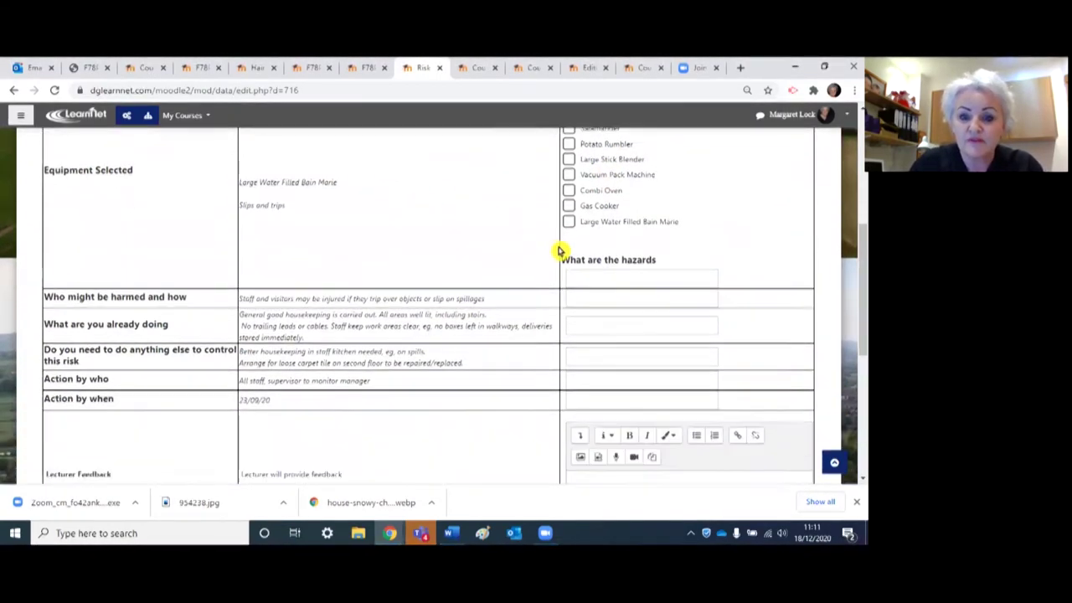
- Go through the risk assessment's answer fields from Who might be harmed and how to the Lecturer Feedback editor
{"action": "left_click", "coordinate": [580, 237]}
{"action": "left_click", "coordinate": [583, 258]}
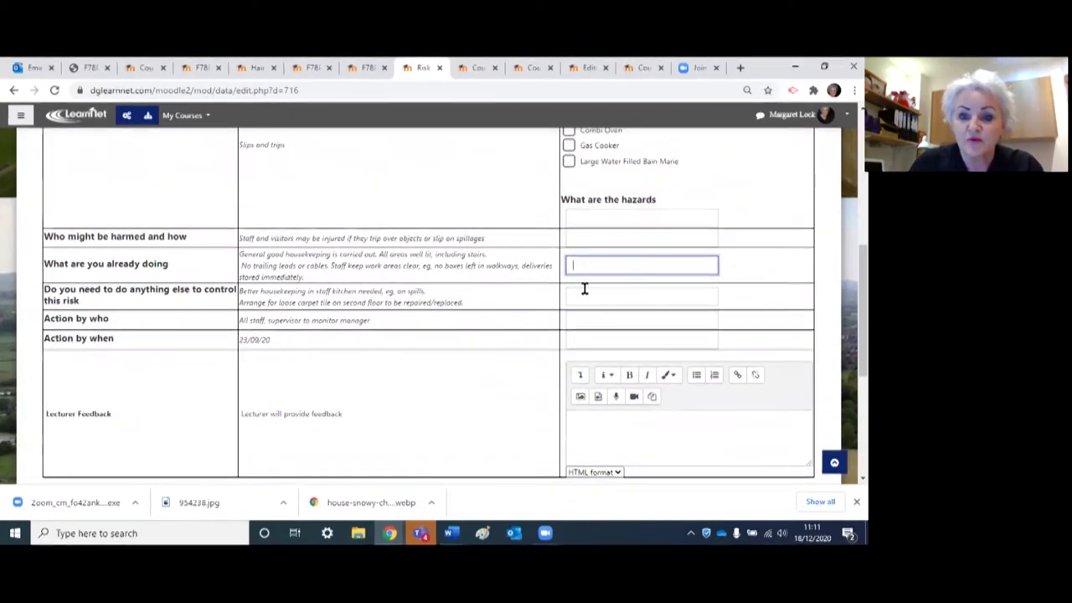
{"action": "left_click", "coordinate": [585, 288]}
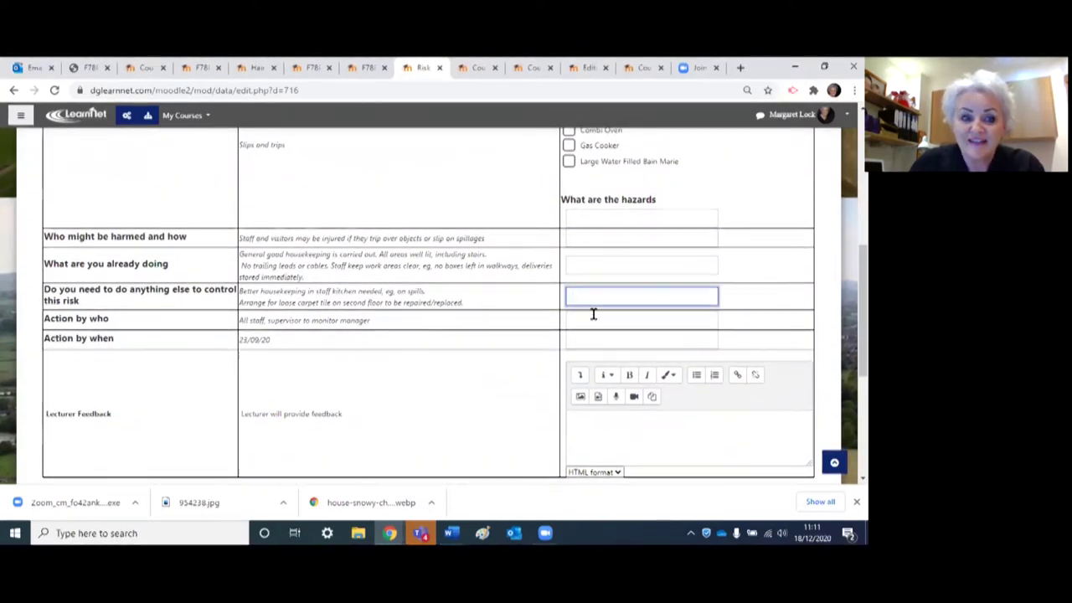
{"action": "left_click", "coordinate": [593, 314]}
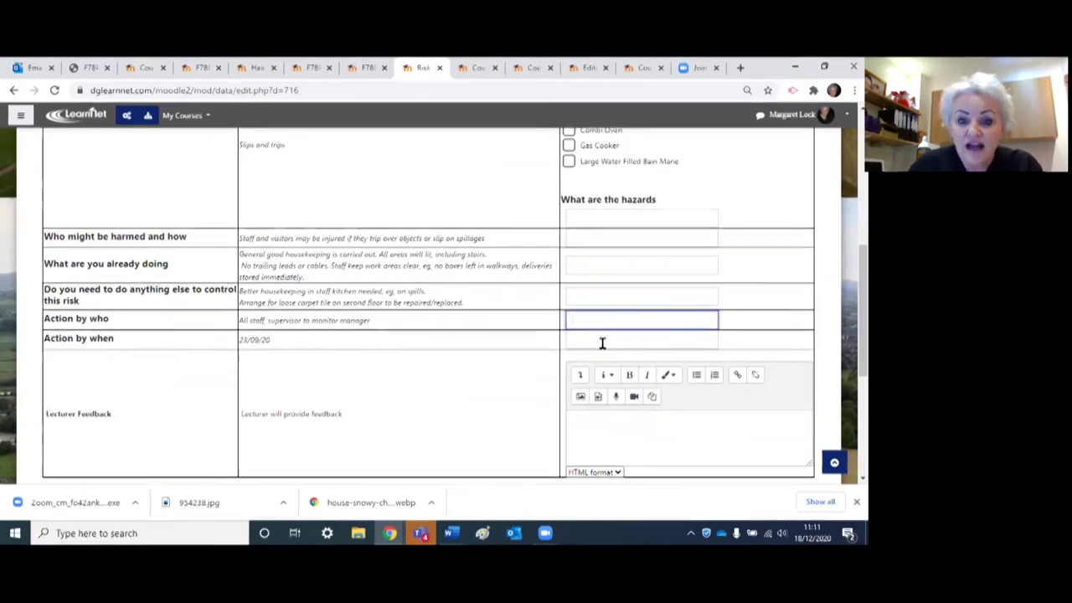
{"action": "scroll", "coordinate": [604, 305], "scroll_direction": "down", "scroll_amount": 3}
{"action": "left_click", "coordinate": [605, 305]}
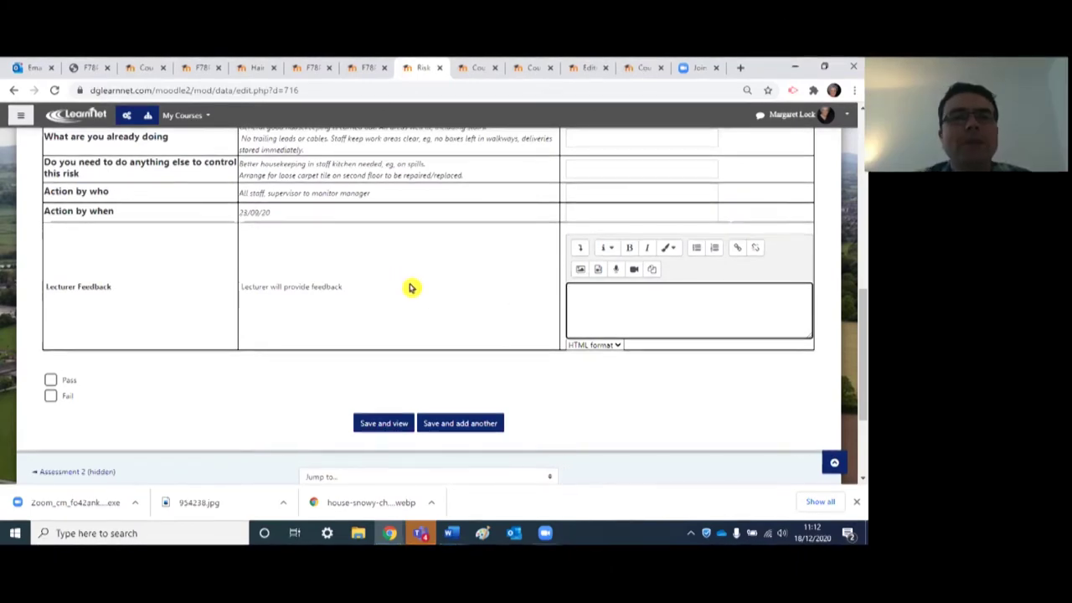
- Look back over the risk assessment form, revisit the Fashion Effect entry list and bring up the Level 6 Hairdressing course page
{"action": "scroll", "coordinate": [410, 288], "scroll_direction": "up", "scroll_amount": 1}
{"action": "scroll", "coordinate": [410, 287], "scroll_direction": "up", "scroll_amount": 6}
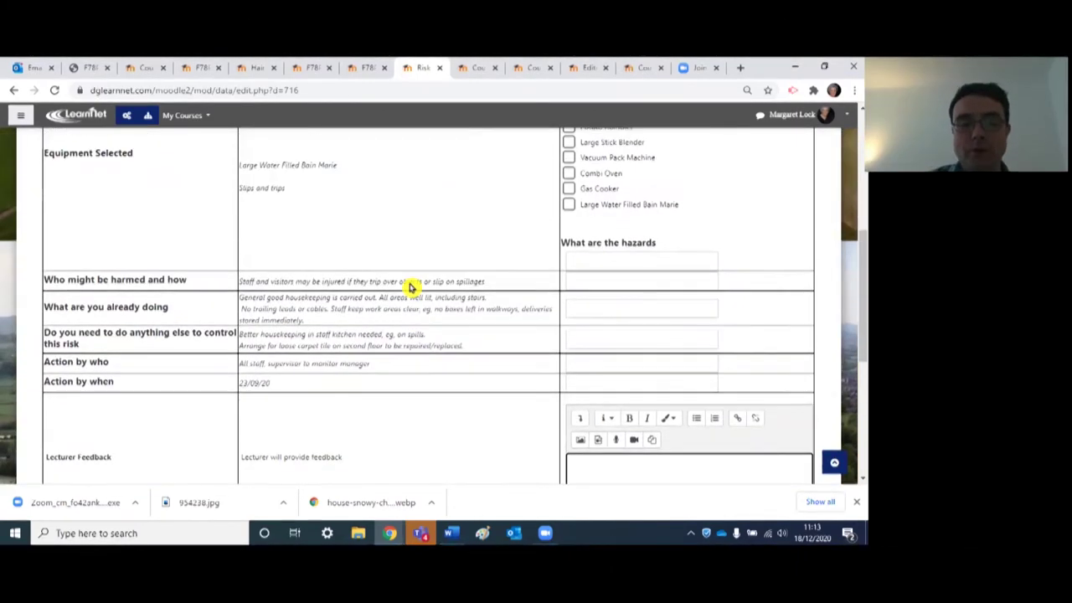
{"action": "scroll", "coordinate": [548, 248], "scroll_direction": "up", "scroll_amount": 1}
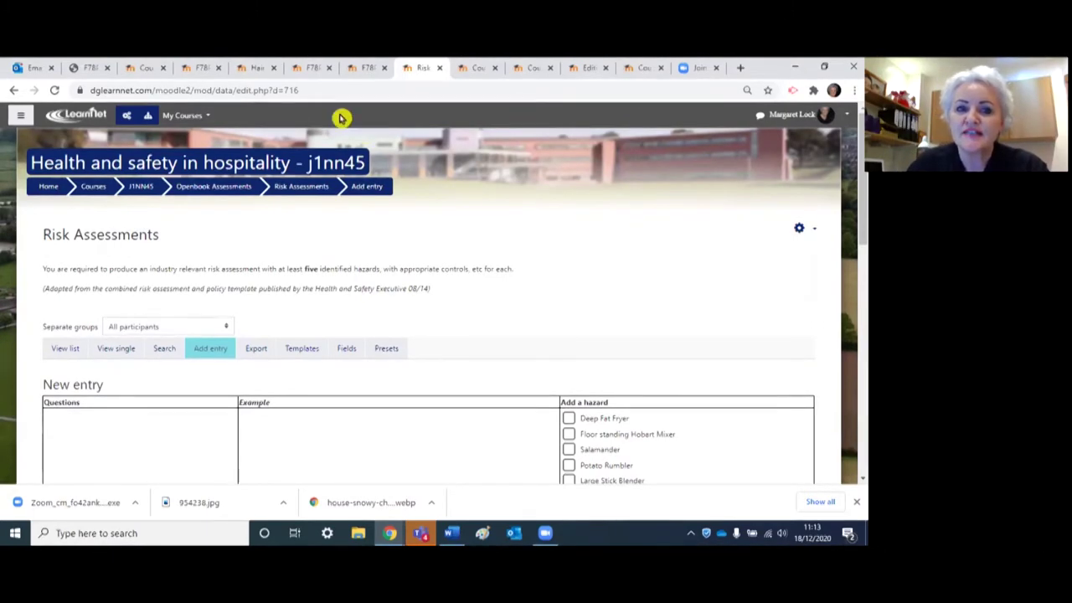
{"action": "left_click", "coordinate": [202, 73]}
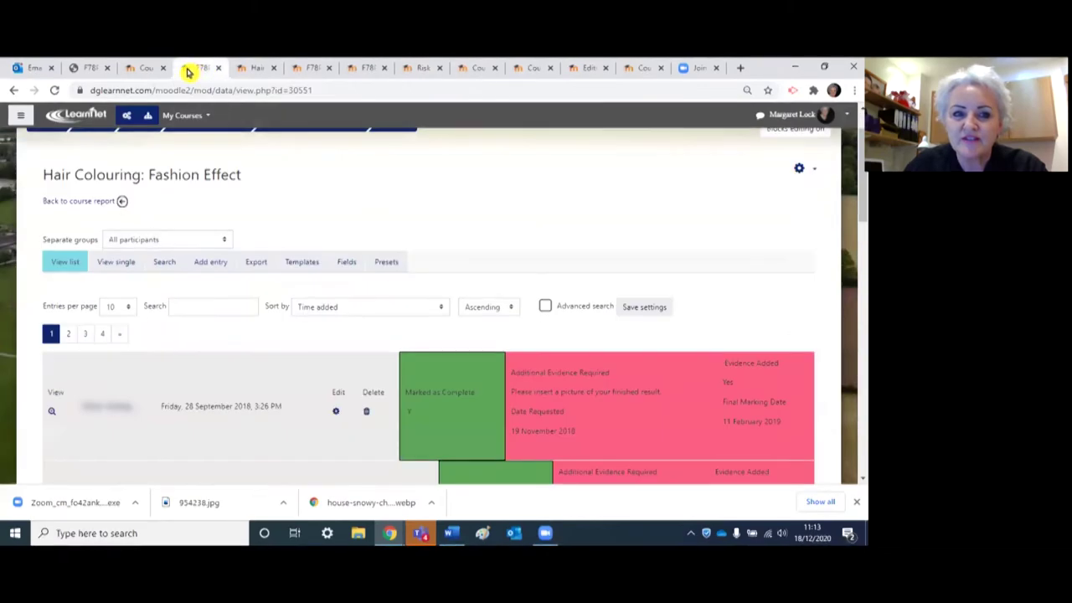
{"action": "left_click", "coordinate": [151, 73]}
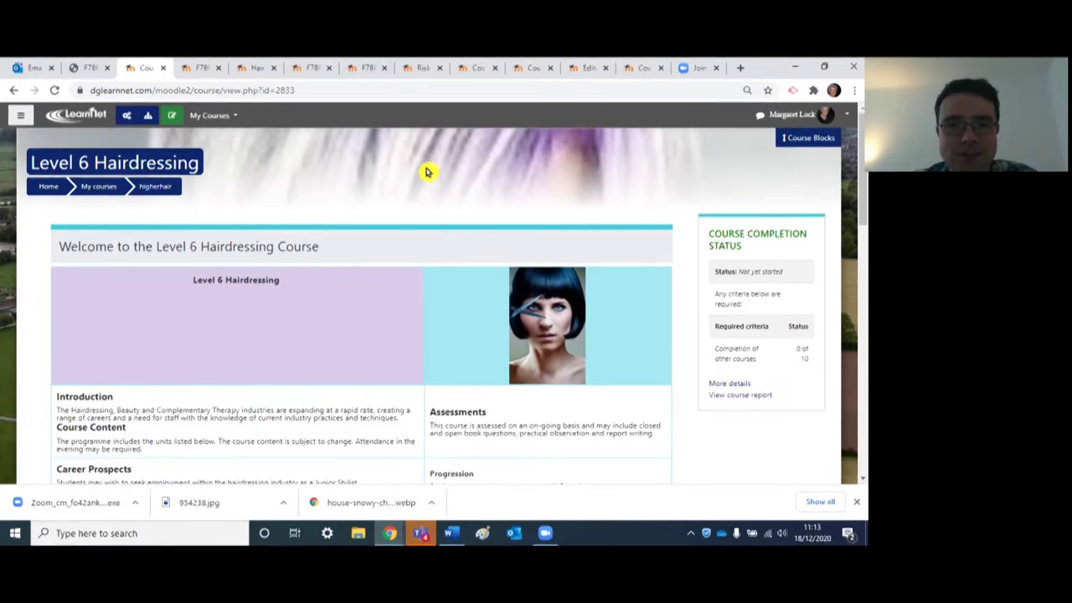
{"action": "scroll", "coordinate": [425, 171], "scroll_direction": "down", "scroll_amount": 1}
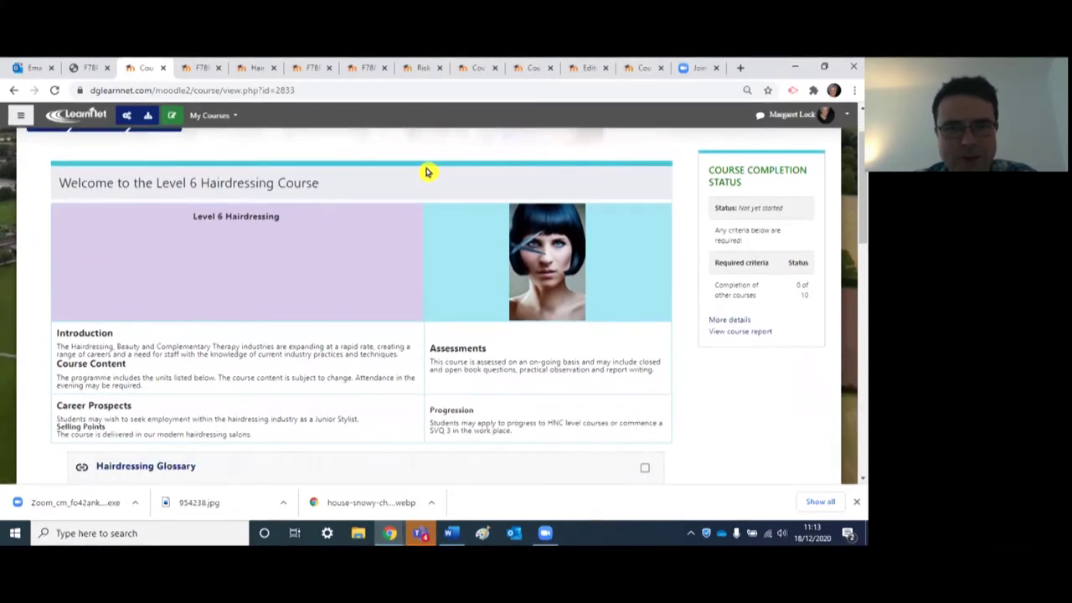
- Look through the Level 6 Hairdressing course page from its welcome section down to the topic tiles
{"action": "scroll", "coordinate": [426, 172], "scroll_direction": "up", "scroll_amount": 1}
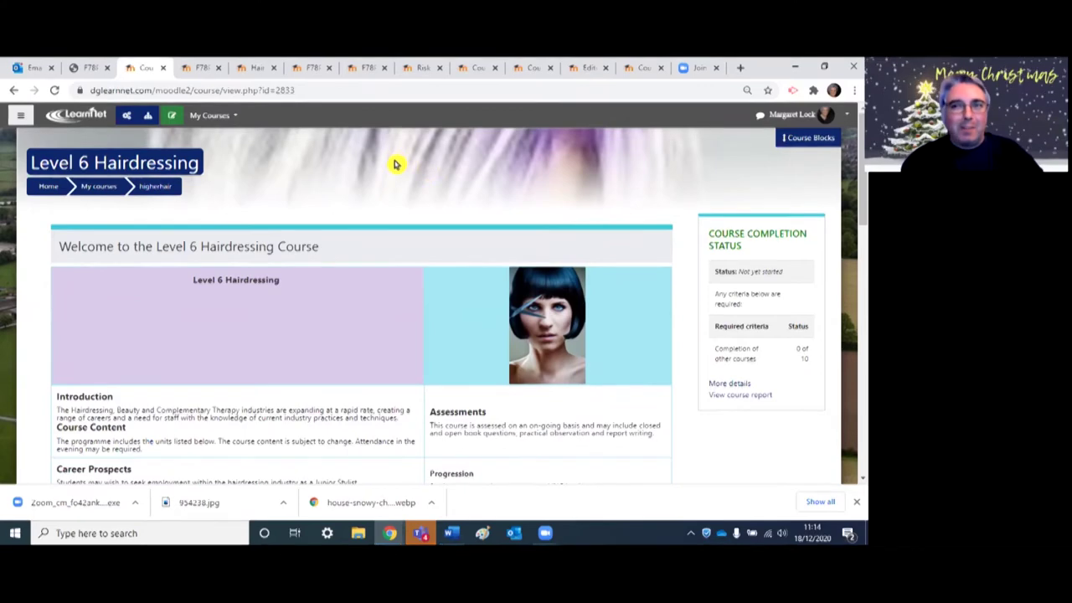
{"action": "scroll", "coordinate": [394, 168], "scroll_direction": "down", "scroll_amount": 2}
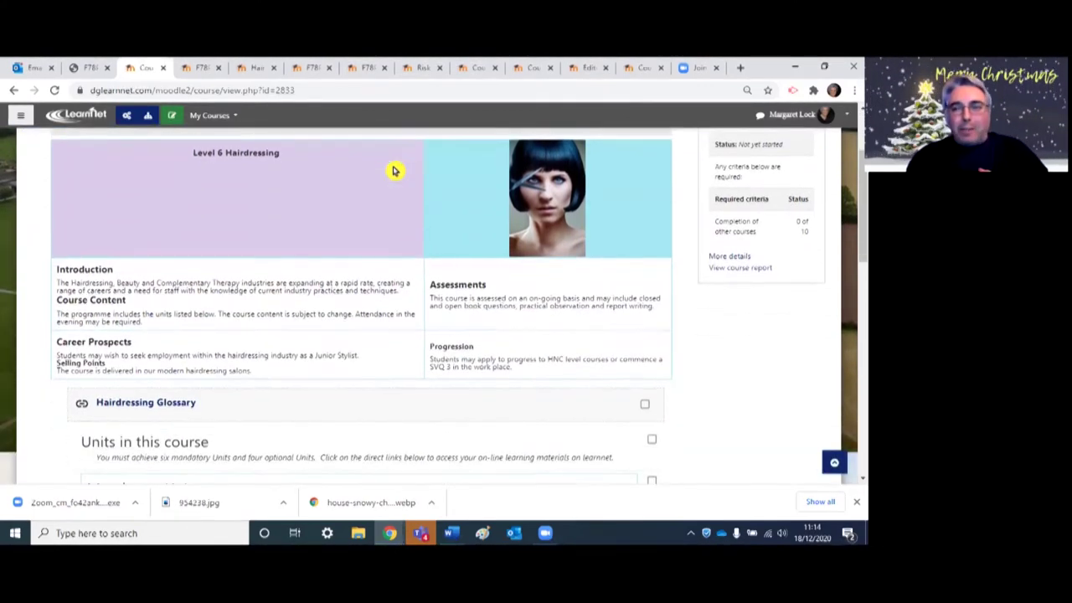
{"action": "scroll", "coordinate": [394, 171], "scroll_direction": "down", "scroll_amount": 2}
{"action": "scroll", "coordinate": [395, 171], "scroll_direction": "up", "scroll_amount": 3}
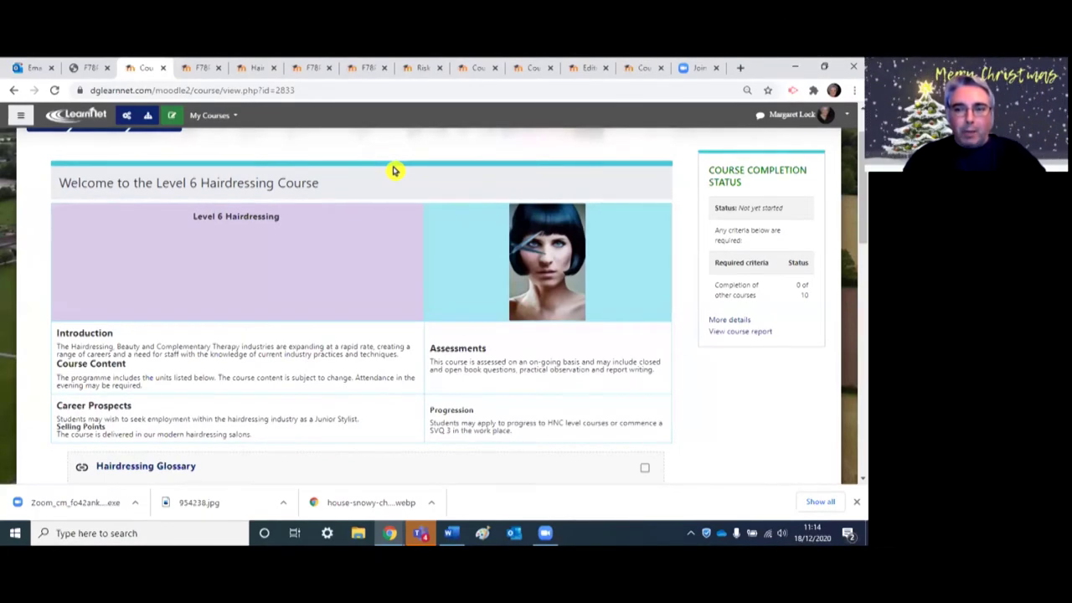
{"action": "scroll", "coordinate": [363, 225], "scroll_direction": "down", "scroll_amount": 2}
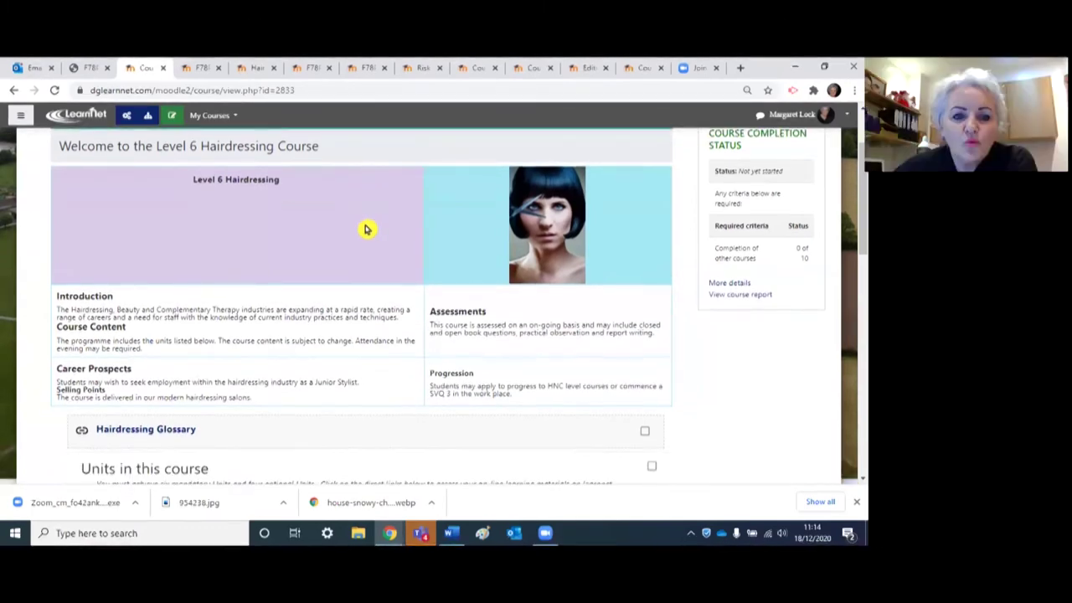
{"action": "scroll", "coordinate": [364, 226], "scroll_direction": "up", "scroll_amount": 2}
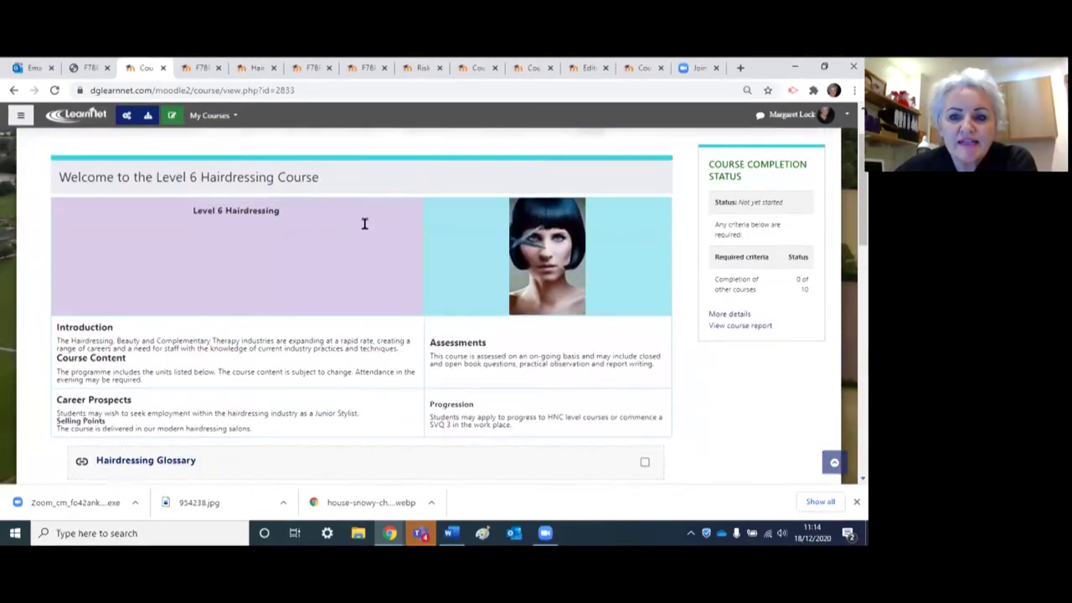
{"action": "scroll", "coordinate": [364, 224], "scroll_direction": "up", "scroll_amount": 1}
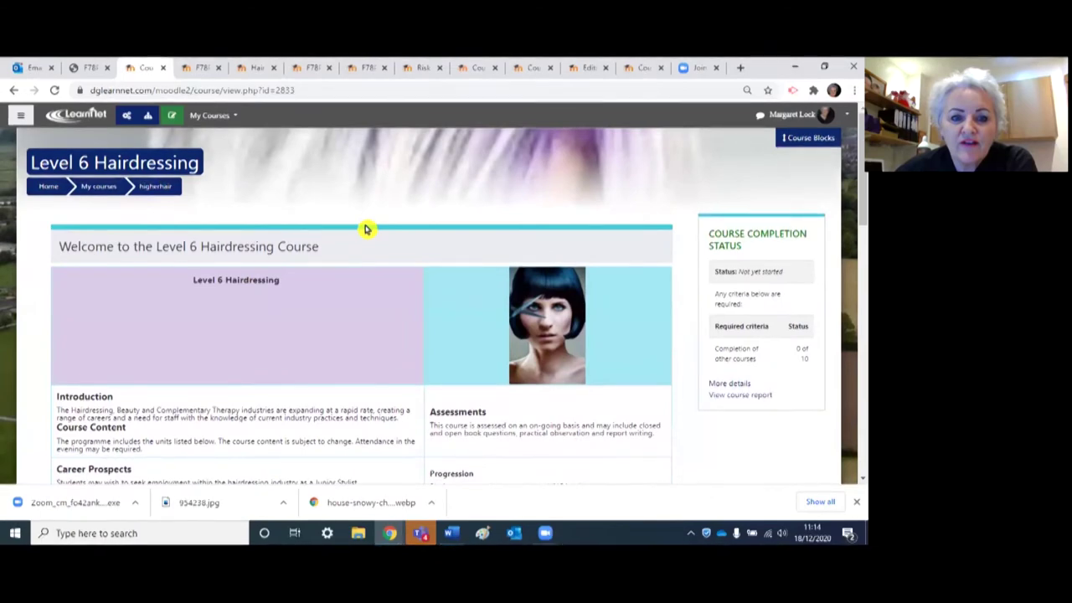
{"action": "scroll", "coordinate": [366, 229], "scroll_direction": "down", "scroll_amount": 2}
{"action": "scroll", "coordinate": [367, 228], "scroll_direction": "down", "scroll_amount": 1}
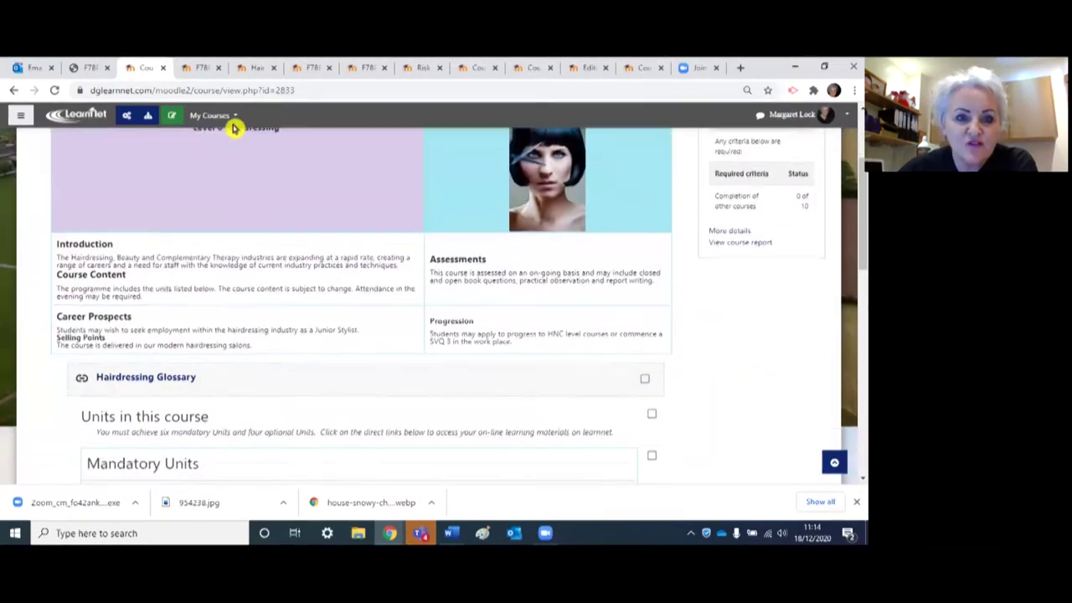
{"action": "scroll", "coordinate": [150, 276], "scroll_direction": "down", "scroll_amount": 5}
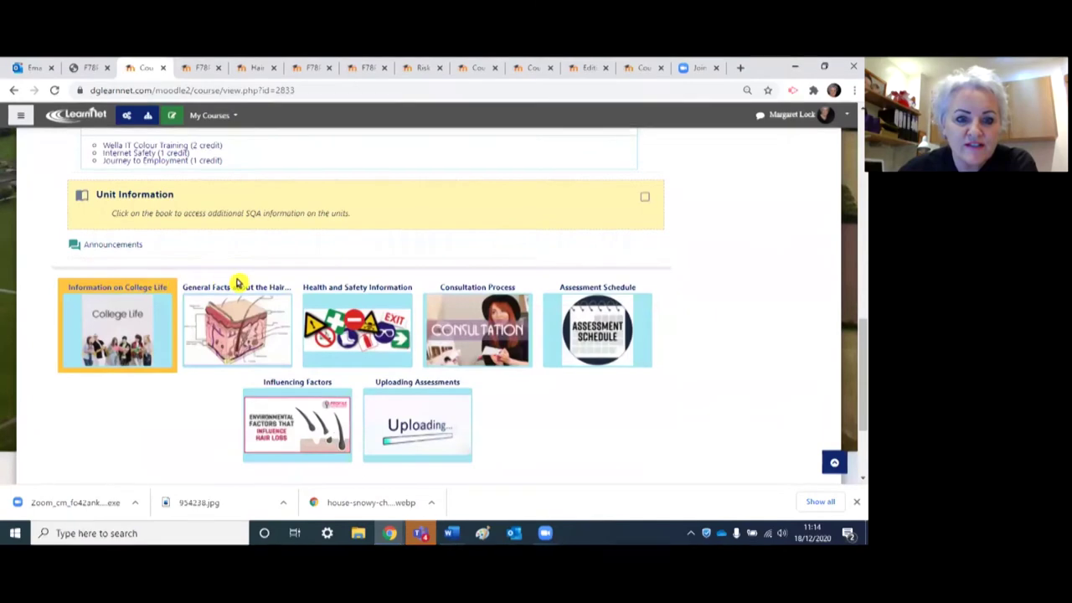
- Open the List template of the Hair Colouring: Fashion Effect database and examine its Repeated entry layout
{"action": "key", "text": "ctrl+Tab"}
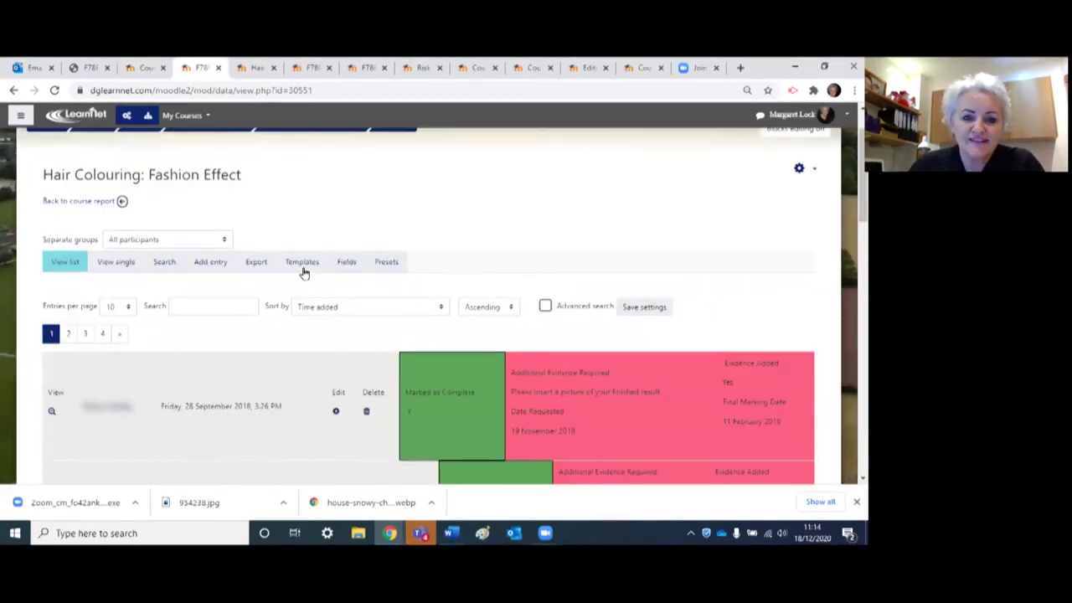
{"action": "left_click", "coordinate": [304, 265]}
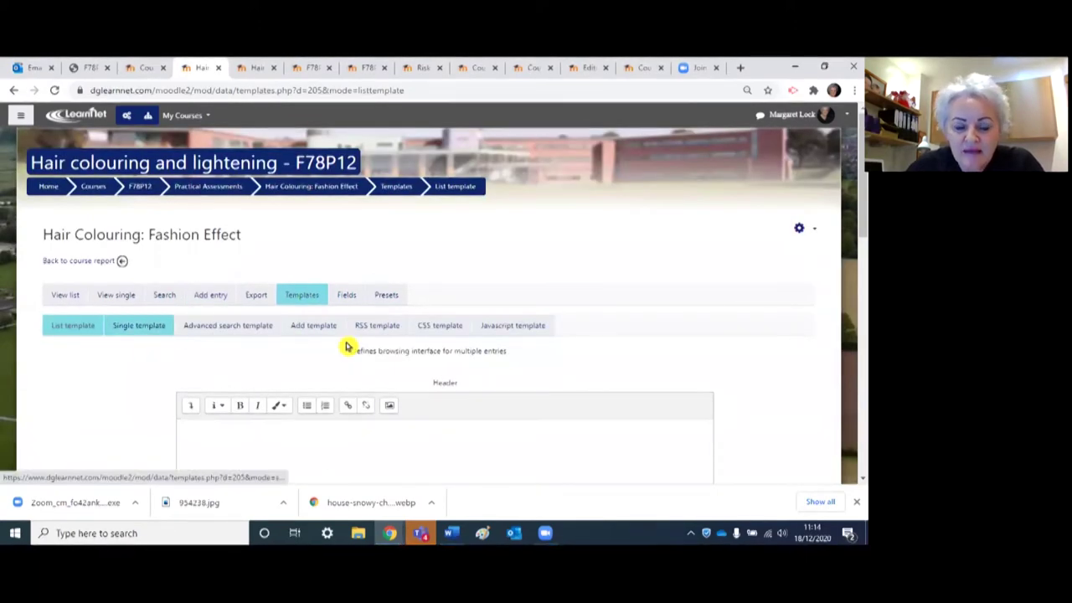
{"action": "scroll", "coordinate": [326, 323], "scroll_direction": "down", "scroll_amount": 3}
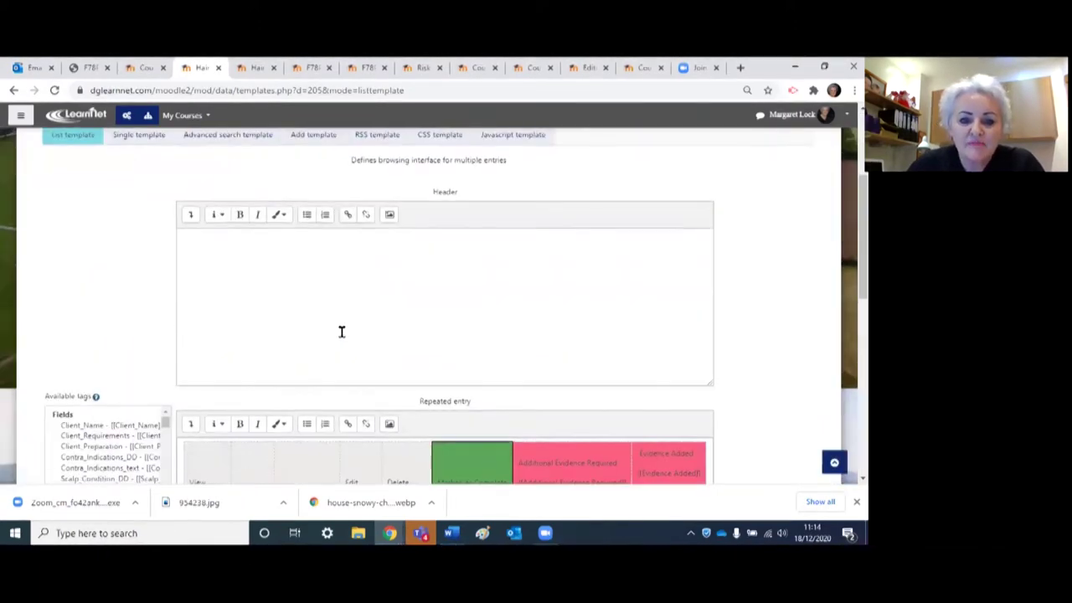
{"action": "scroll", "coordinate": [334, 327], "scroll_direction": "up", "scroll_amount": 1}
{"action": "scroll", "coordinate": [464, 273], "scroll_direction": "down", "scroll_amount": 4}
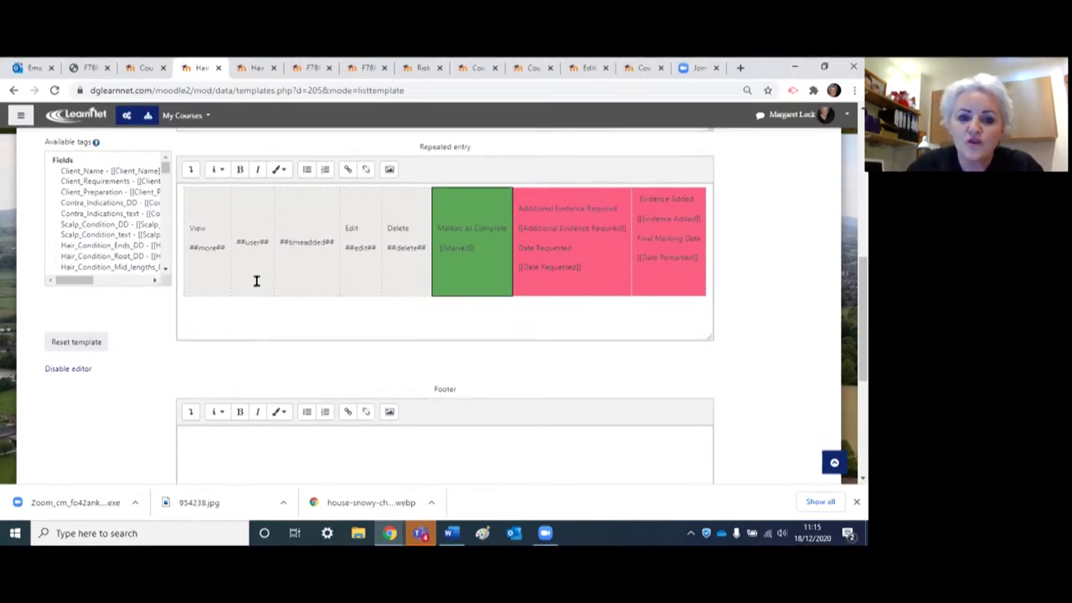
- Go to the Hair colouring and lightening - F78P12 course and view its course completion report for all students
{"action": "scroll", "coordinate": [258, 282], "scroll_direction": "up", "scroll_amount": 5}
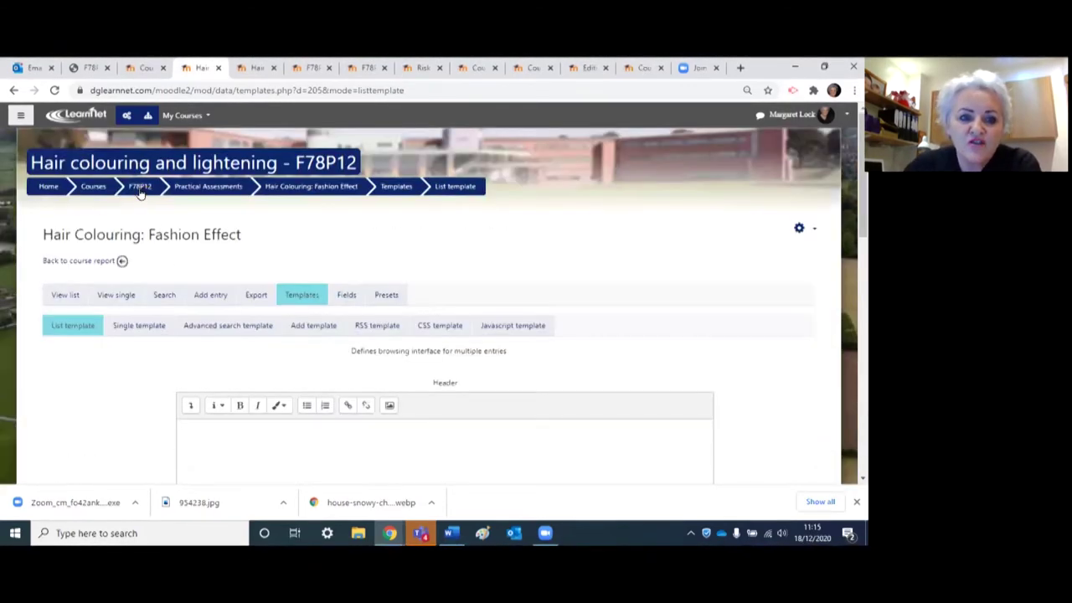
{"action": "left_click", "coordinate": [141, 189]}
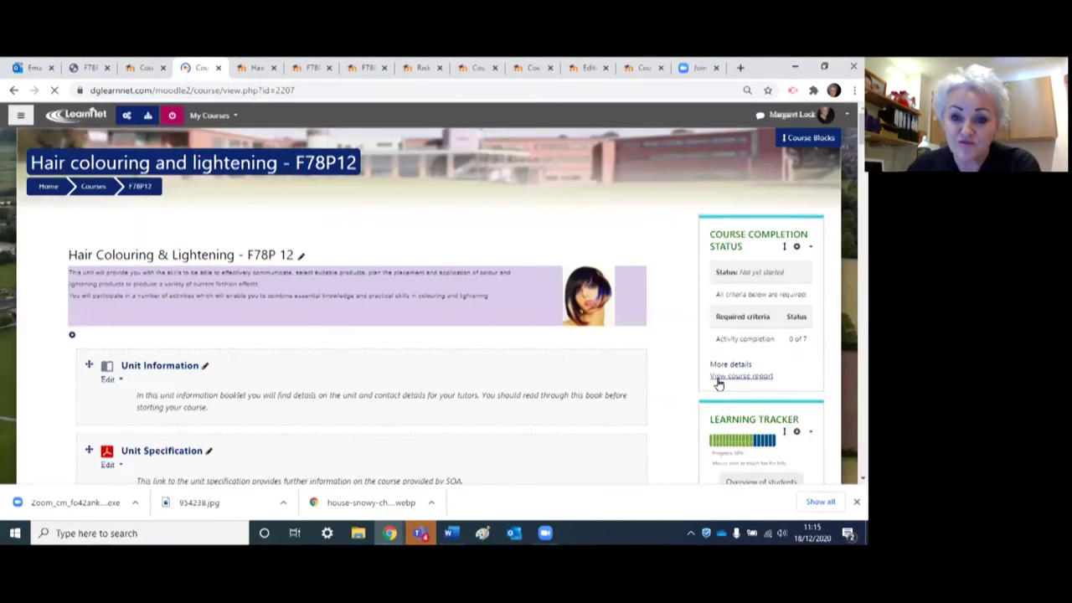
{"action": "left_click", "coordinate": [718, 378]}
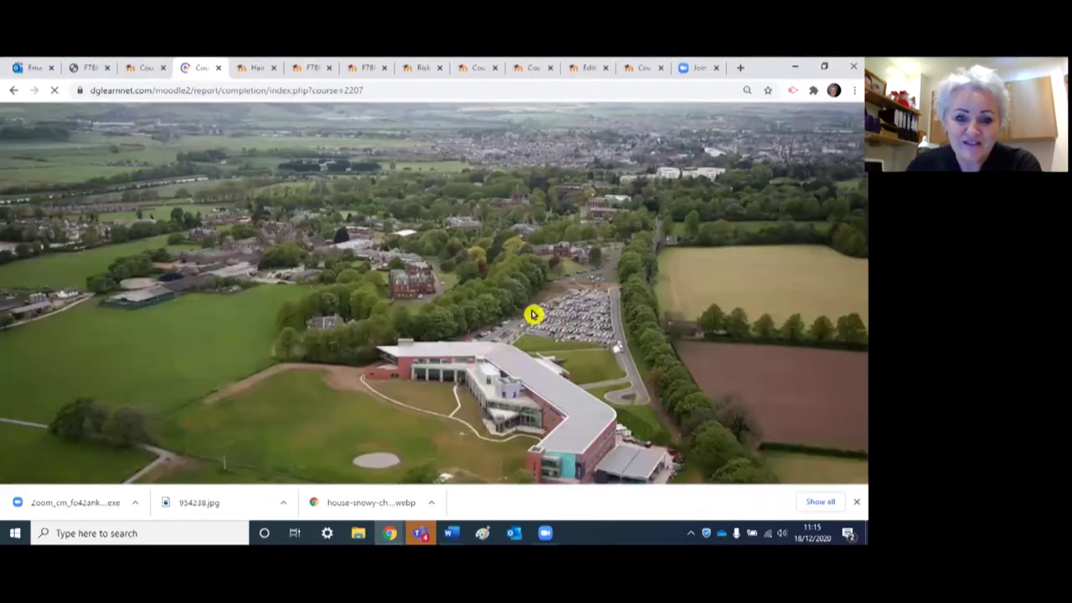
{"action": "scroll", "coordinate": [495, 296], "scroll_direction": "down", "scroll_amount": 5}
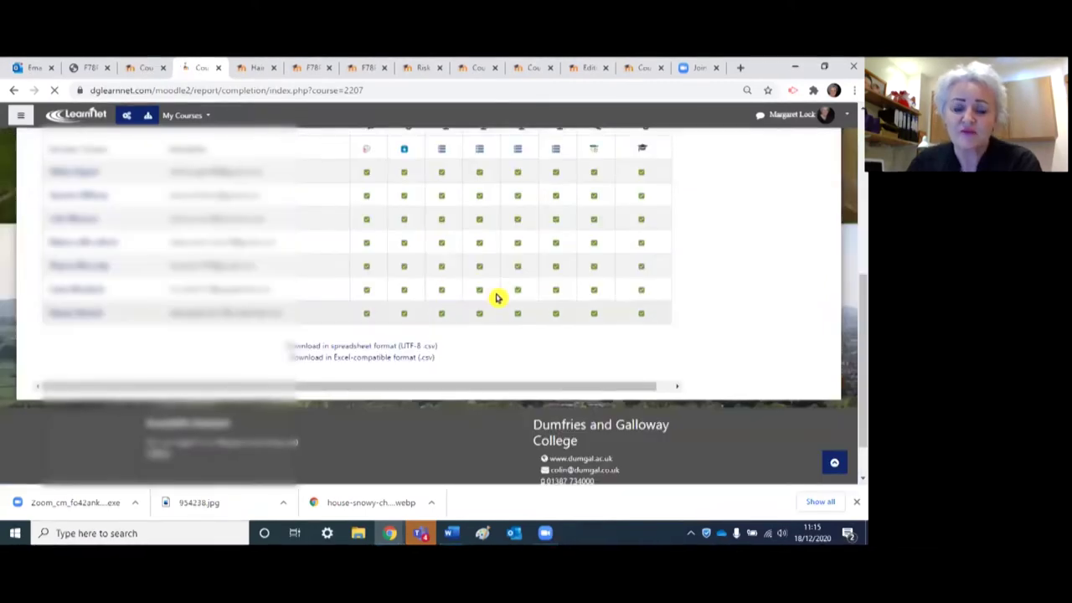
{"action": "scroll", "coordinate": [495, 296], "scroll_direction": "up", "scroll_amount": 5}
{"action": "scroll", "coordinate": [495, 297], "scroll_direction": "down", "scroll_amount": 2}
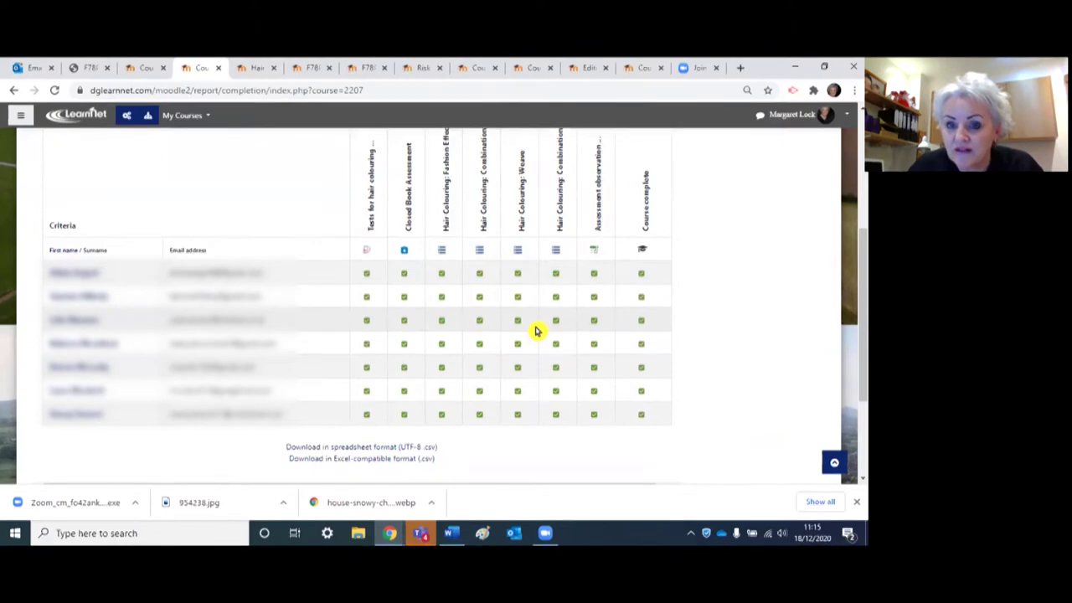
- Bring up the Shampooing, conditioning and scalp massage - F4C911 completion report and examine the JSMSH-2020 group's activity completion
{"action": "left_click", "coordinate": [643, 70]}
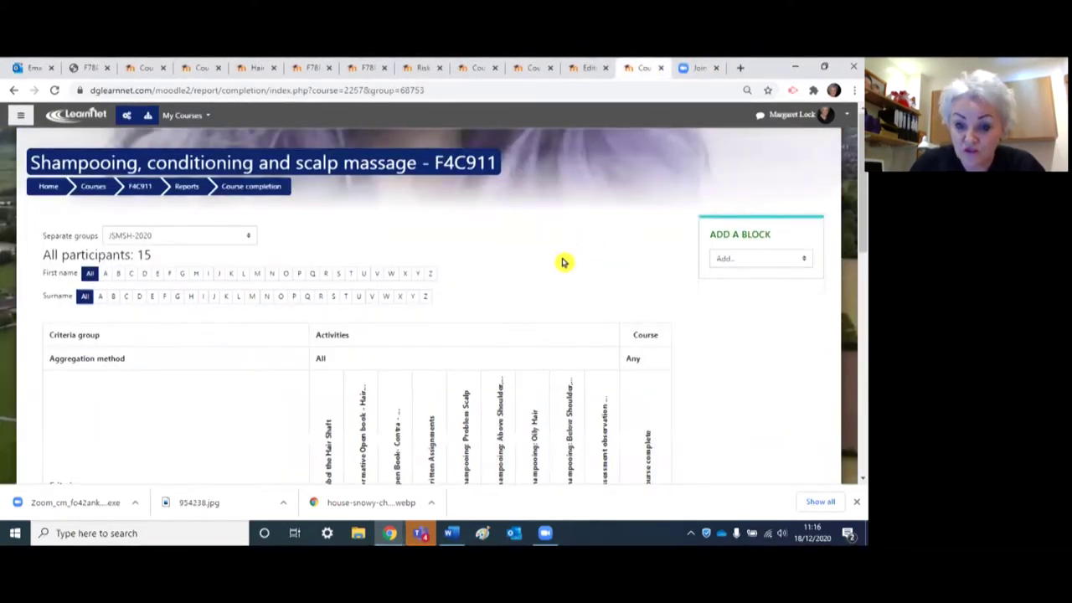
{"action": "scroll", "coordinate": [562, 261], "scroll_direction": "down", "scroll_amount": 1}
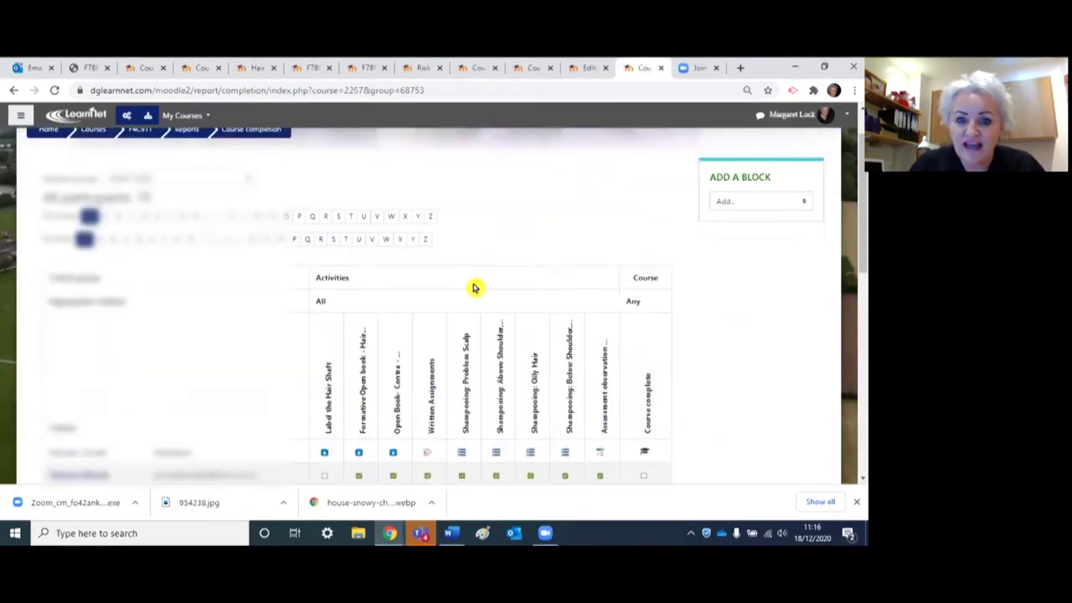
{"action": "scroll", "coordinate": [473, 288], "scroll_direction": "down", "scroll_amount": 3}
{"action": "scroll", "coordinate": [427, 329], "scroll_direction": "down", "scroll_amount": 5}
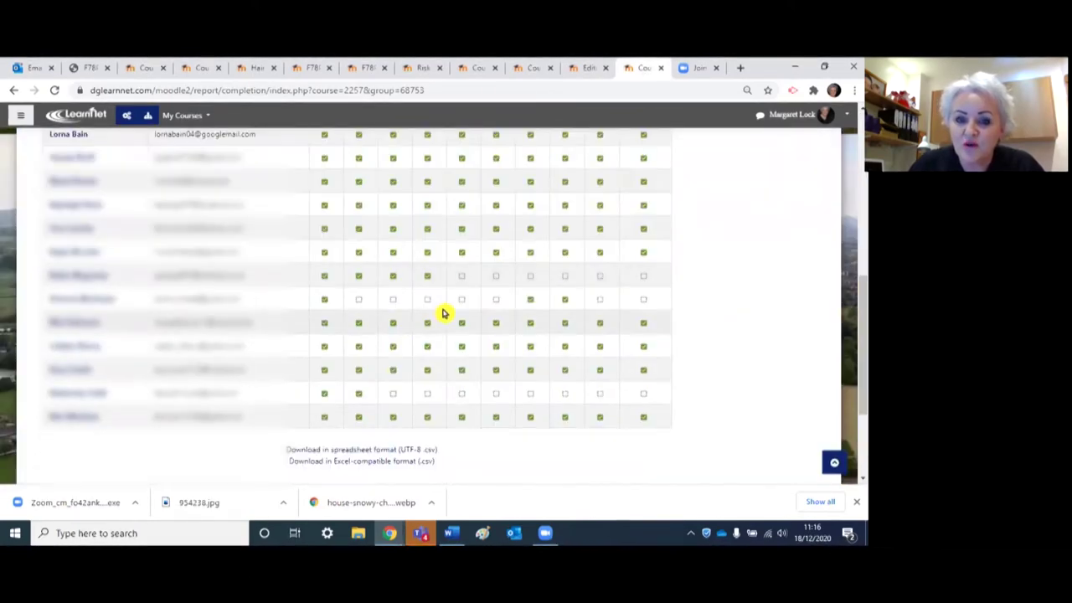
{"action": "scroll", "coordinate": [443, 311], "scroll_direction": "up", "scroll_amount": 3}
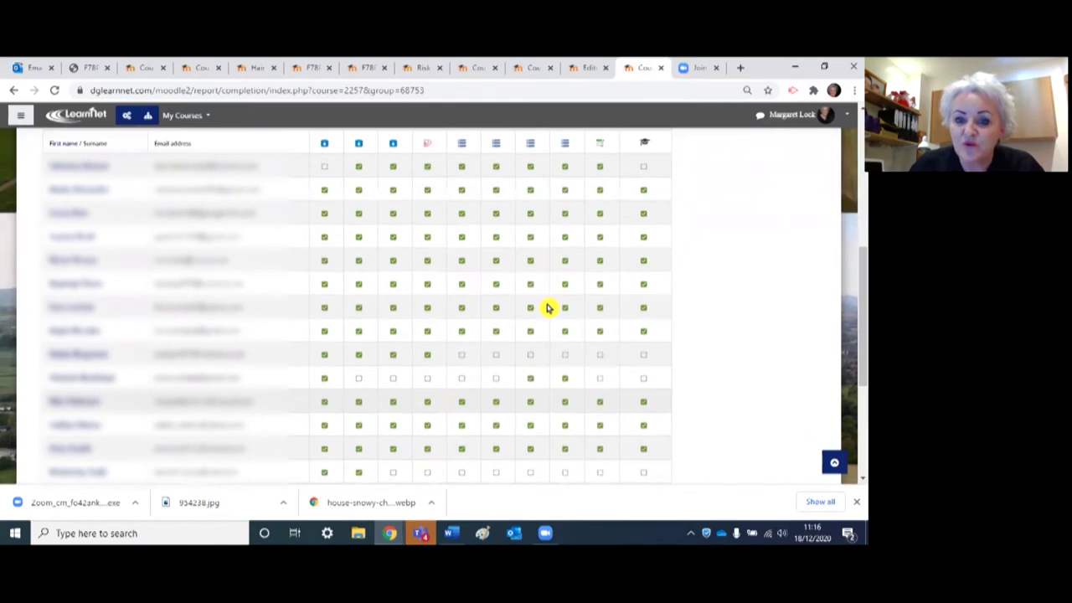
{"action": "scroll", "coordinate": [526, 289], "scroll_direction": "up", "scroll_amount": 3}
{"action": "scroll", "coordinate": [511, 306], "scroll_direction": "down", "scroll_amount": 4}
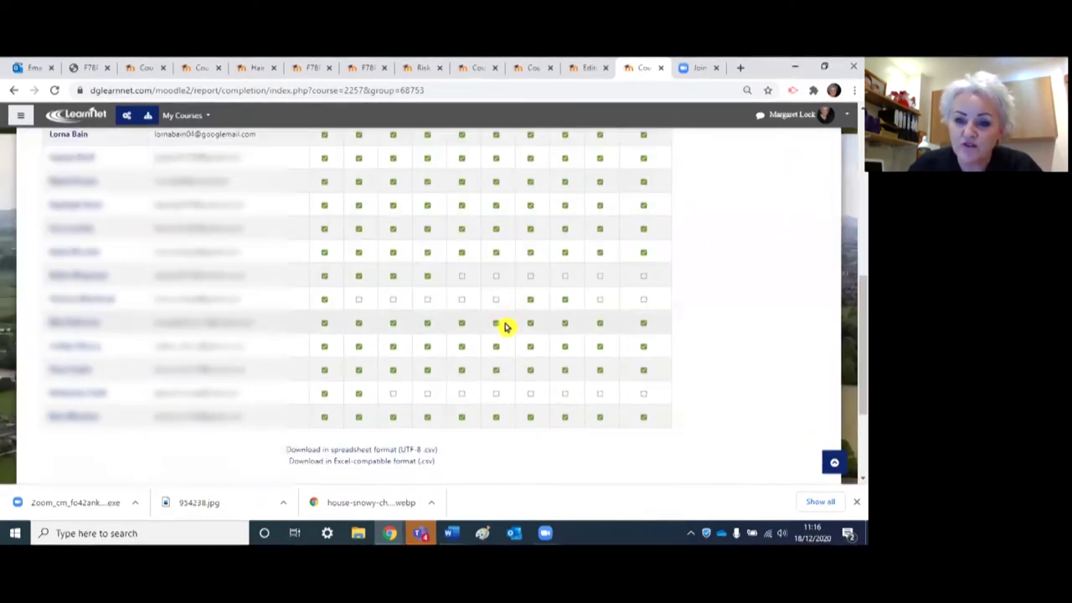
{"action": "scroll", "coordinate": [566, 255], "scroll_direction": "up", "scroll_amount": 4}
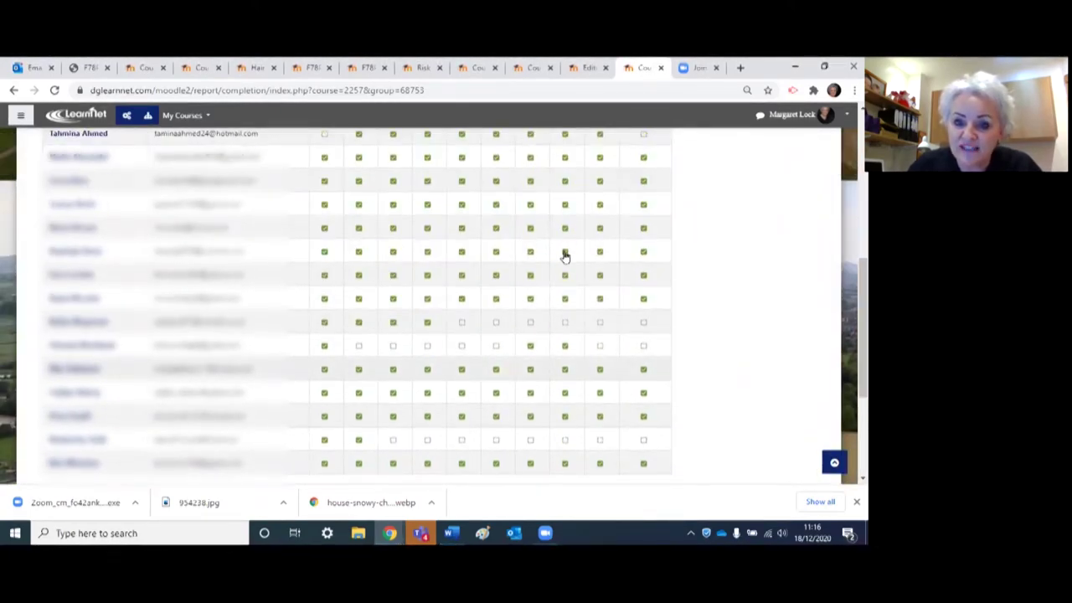
- From the completion report, open the Shampooing: Below Shoulder, Chemically Damaged/ Dry database and look over its entry list
{"action": "left_click", "coordinate": [565, 256]}
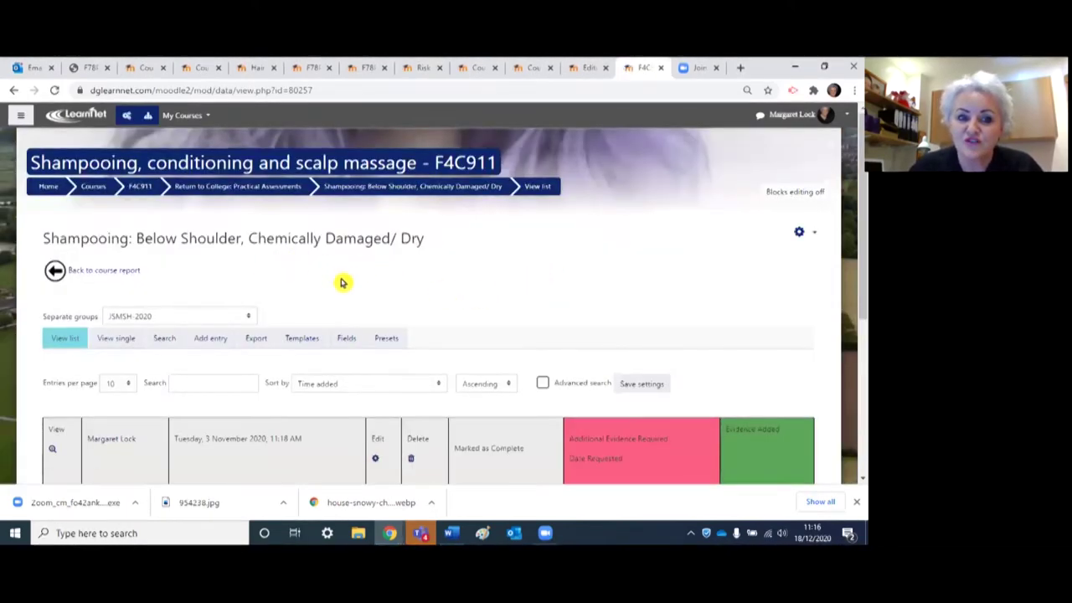
{"action": "scroll", "coordinate": [345, 282], "scroll_direction": "down", "scroll_amount": 3}
{"action": "scroll", "coordinate": [440, 291], "scroll_direction": "down", "scroll_amount": 1}
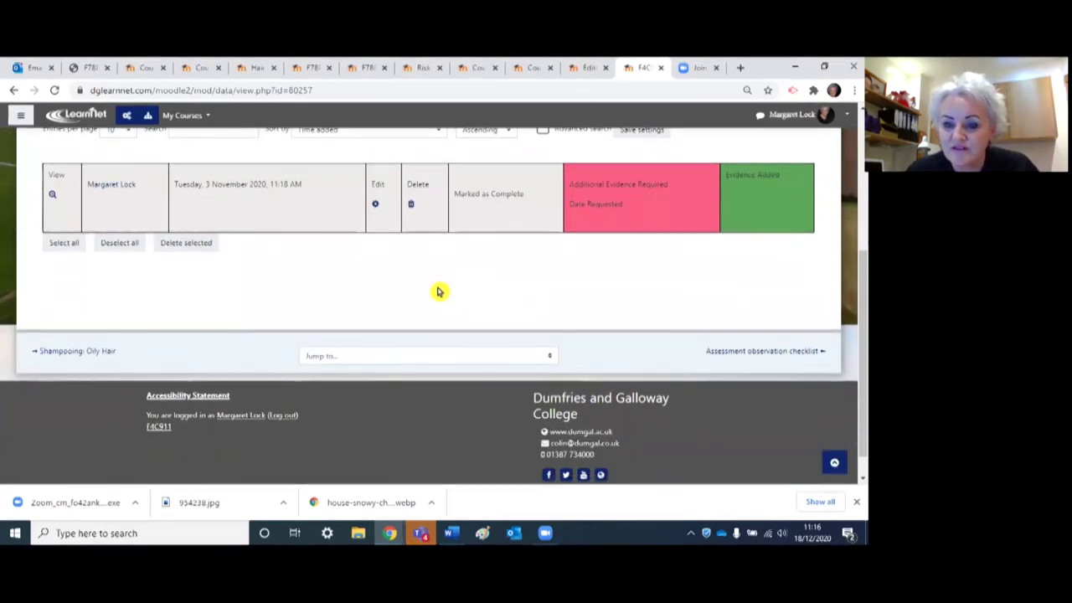
{"action": "scroll", "coordinate": [439, 291], "scroll_direction": "up", "scroll_amount": 1}
{"action": "scroll", "coordinate": [441, 276], "scroll_direction": "up", "scroll_amount": 2}
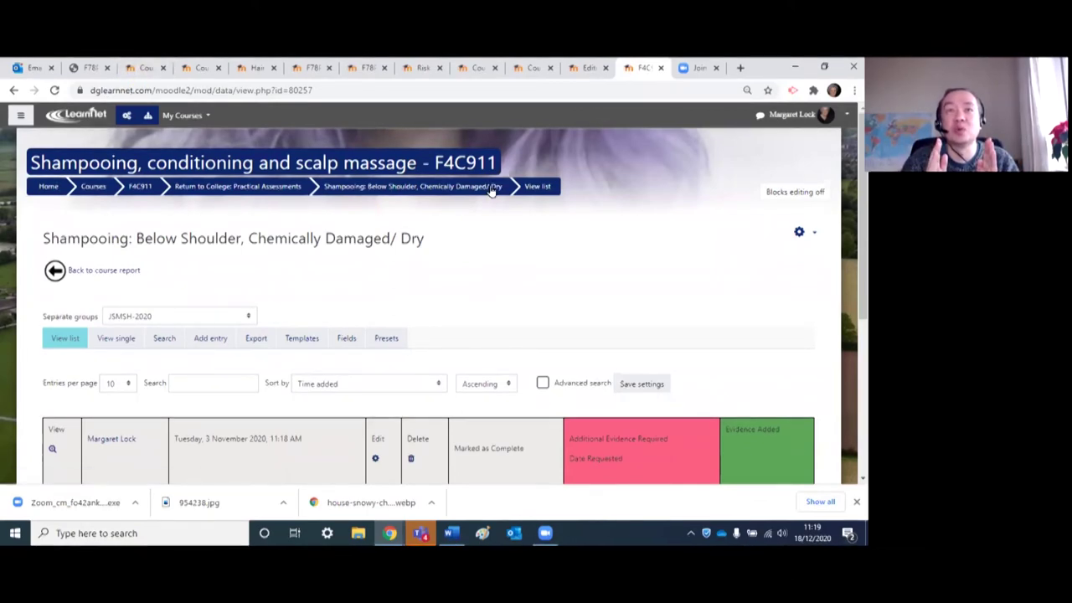
- Return to the blank Fashion Effect entry form and look back over its Health & Safety, Hair Information and Colouring sections
{"action": "left_click", "coordinate": [196, 72]}
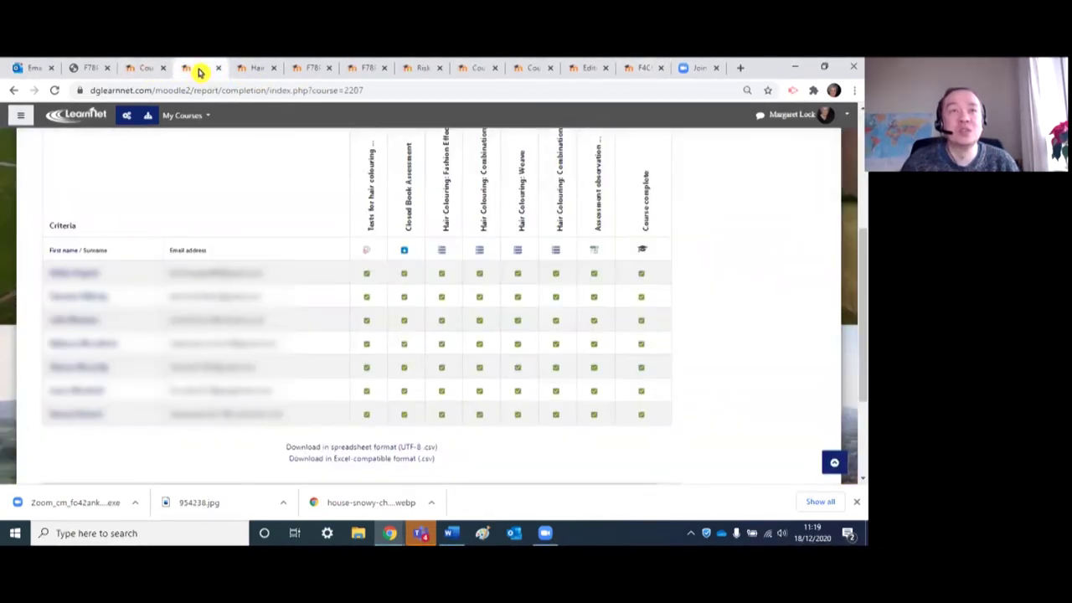
{"action": "left_click", "coordinate": [252, 71]}
{"action": "scroll", "coordinate": [321, 211], "scroll_direction": "up", "scroll_amount": 3}
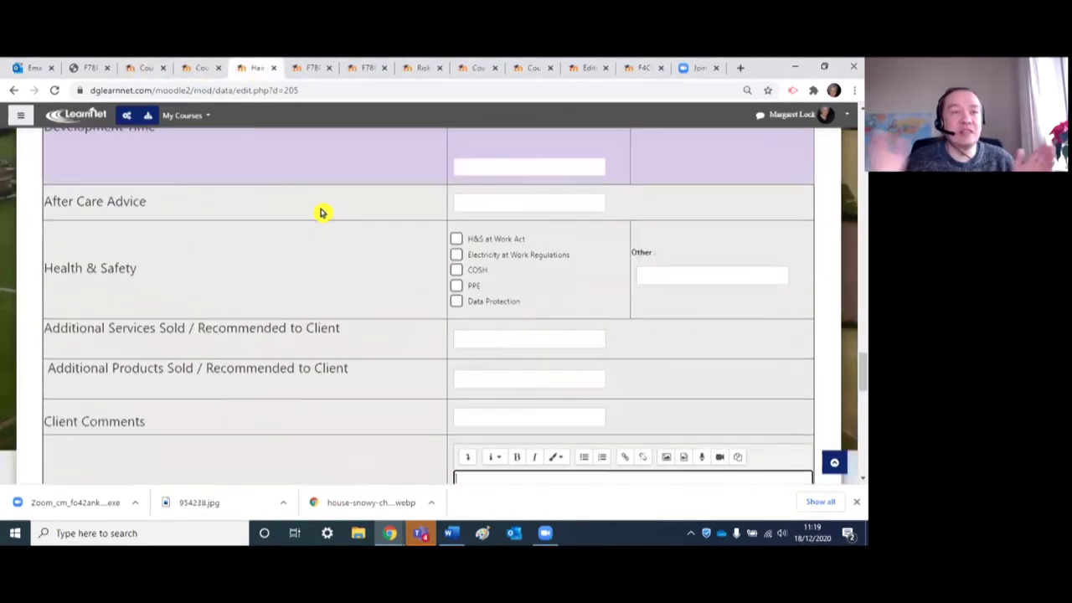
{"action": "scroll", "coordinate": [321, 210], "scroll_direction": "up", "scroll_amount": 15}
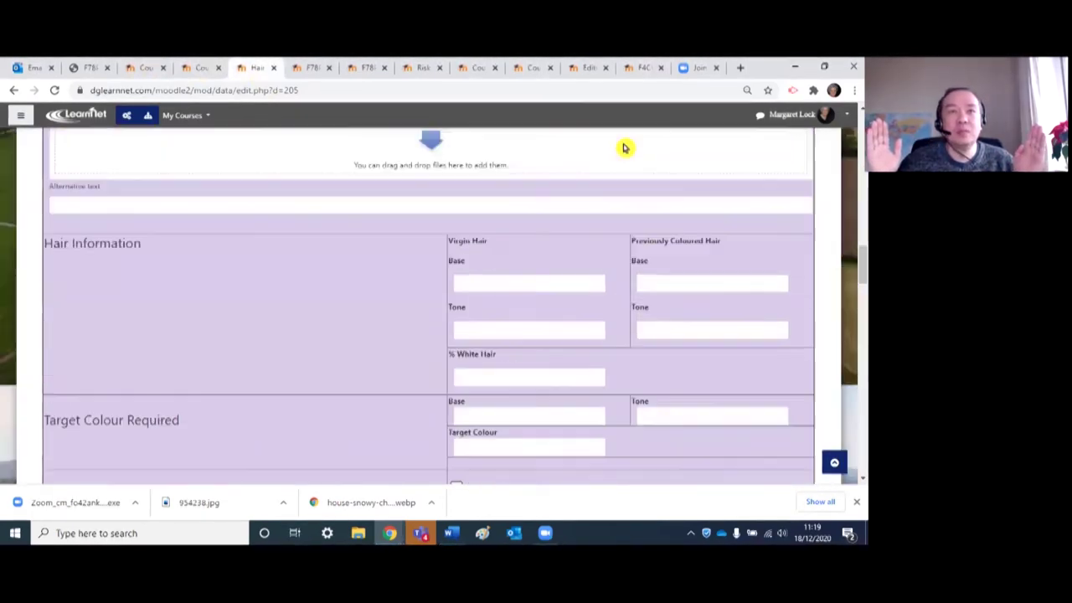
{"action": "scroll", "coordinate": [624, 148], "scroll_direction": "down", "scroll_amount": 5}
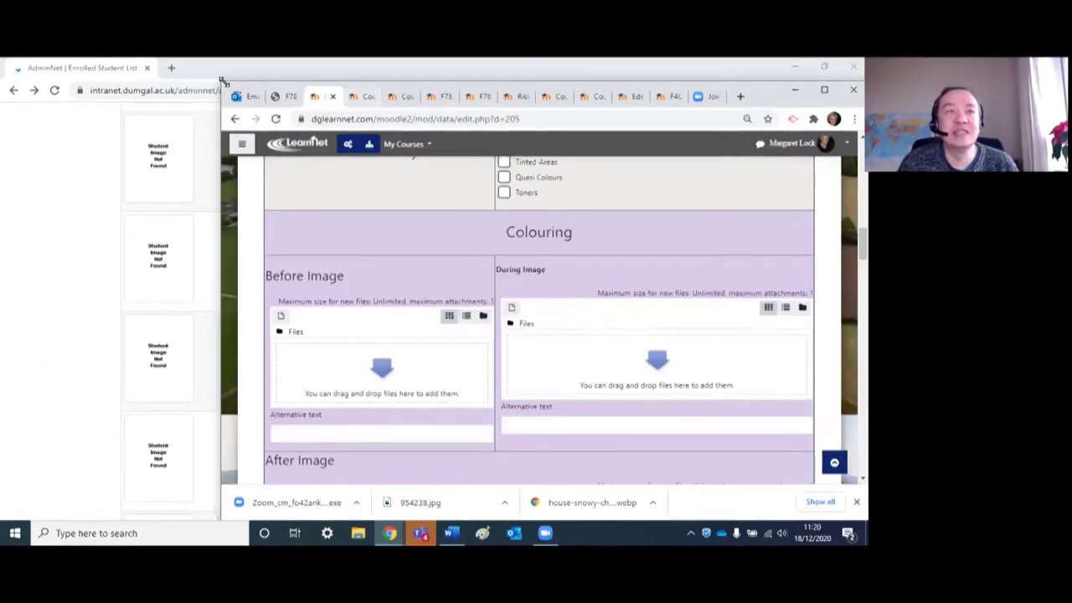
- Shrink the browser window and check the form's layout at that size, down to the Assessment Result and Marked fields
{"action": "left_click_drag", "start_coordinate": [224, 81], "coordinate": [352, 117]}
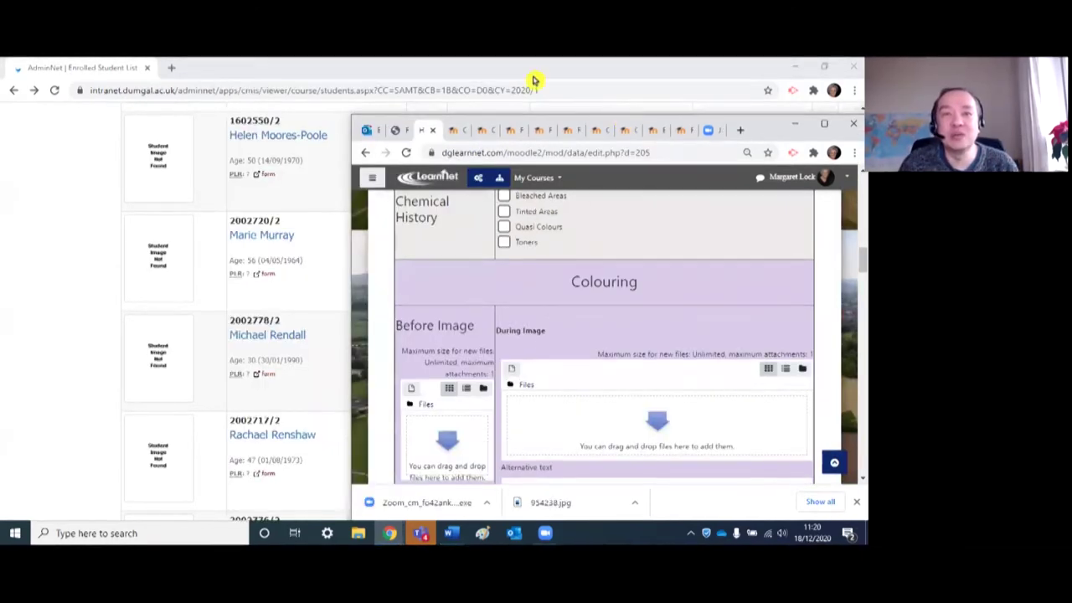
{"action": "scroll", "coordinate": [576, 201], "scroll_direction": "down", "scroll_amount": 10}
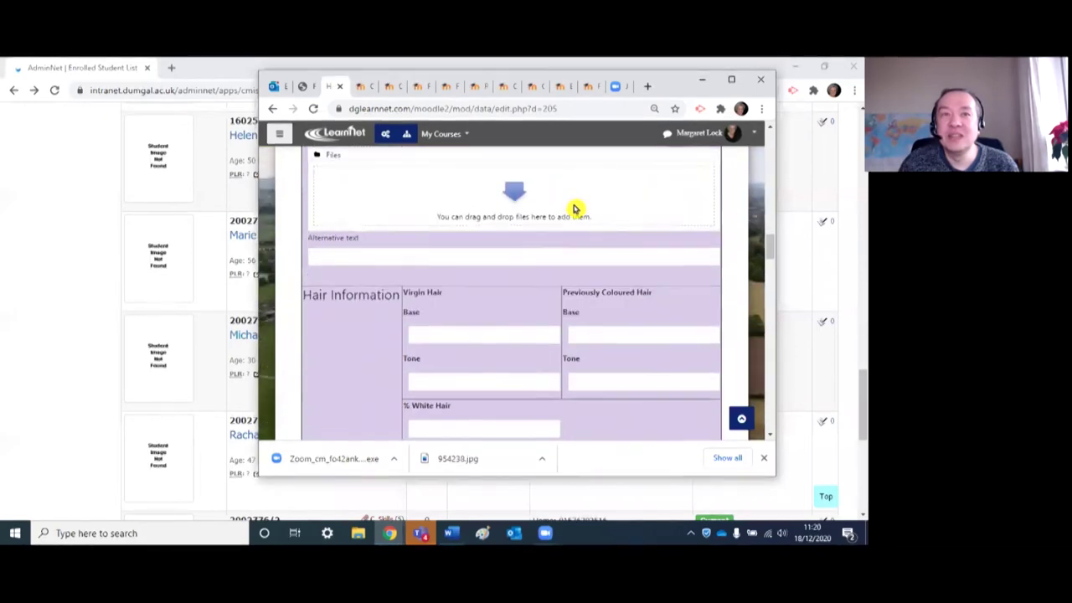
{"action": "scroll", "coordinate": [574, 209], "scroll_direction": "down", "scroll_amount": 15}
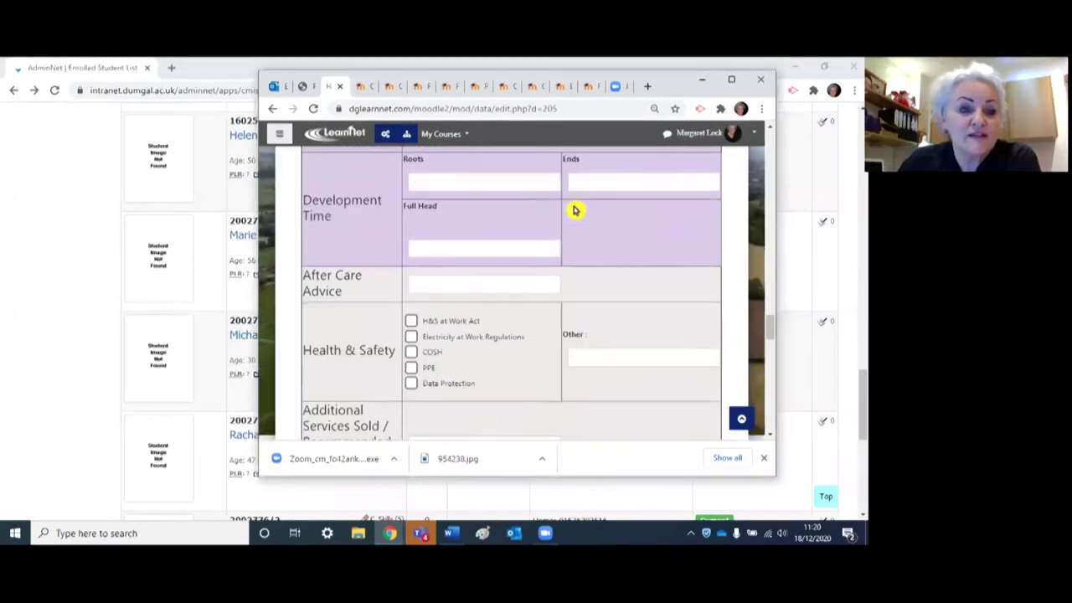
{"action": "scroll", "coordinate": [573, 211], "scroll_direction": "down", "scroll_amount": 10}
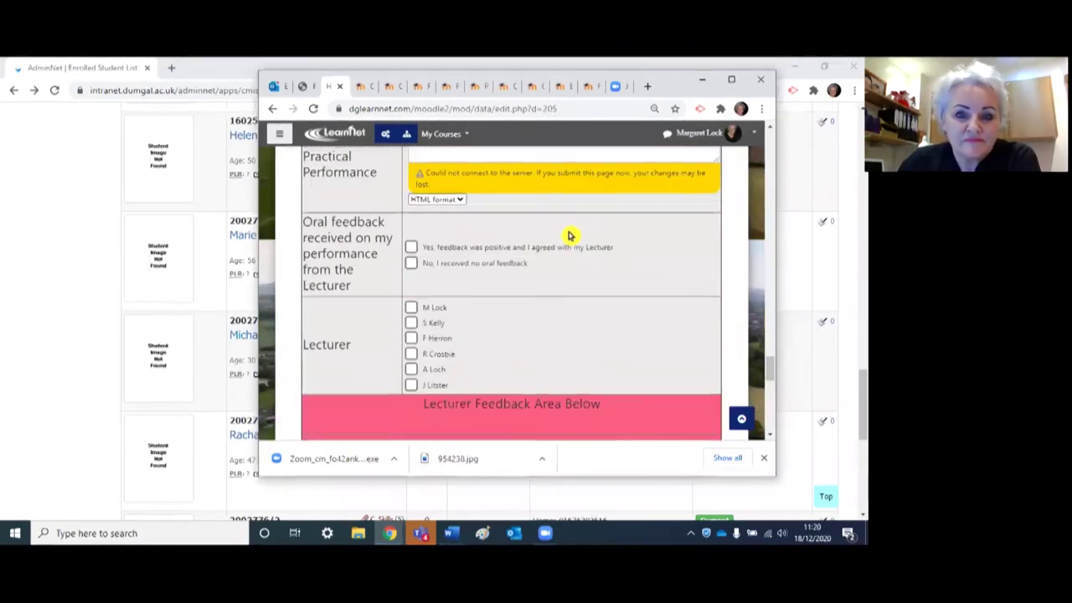
{"action": "scroll", "coordinate": [570, 239], "scroll_direction": "down", "scroll_amount": 10}
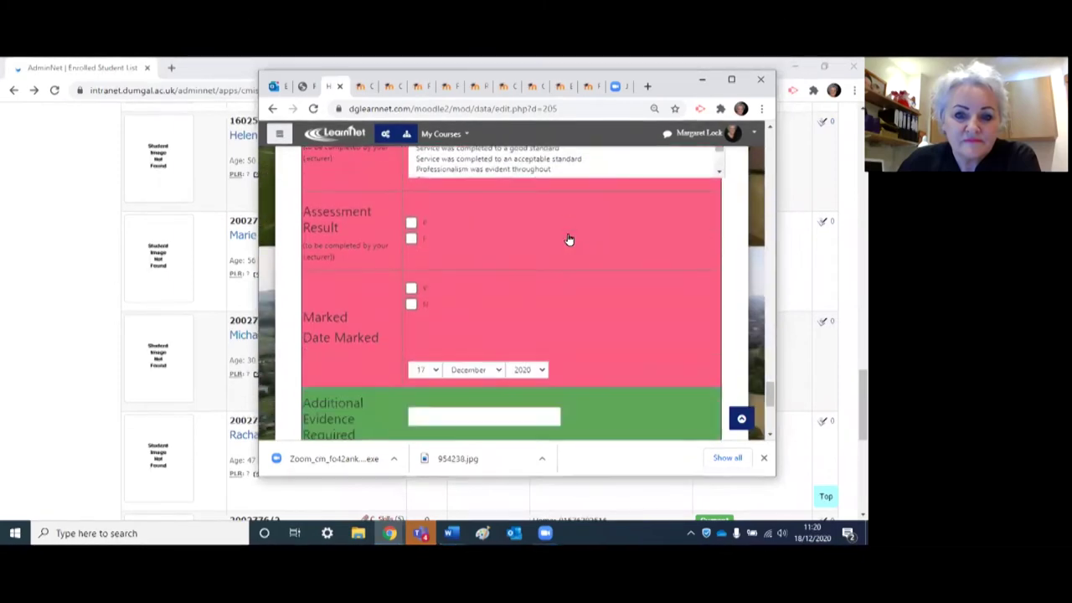
- Examine the end of the Fashion Effect entry form, from Oral feedback and Lecturer through the Lecturer Feedback Area to Additional Evidence Required and Evidence Added
{"action": "scroll", "coordinate": [570, 247], "scroll_direction": "down", "scroll_amount": 4}
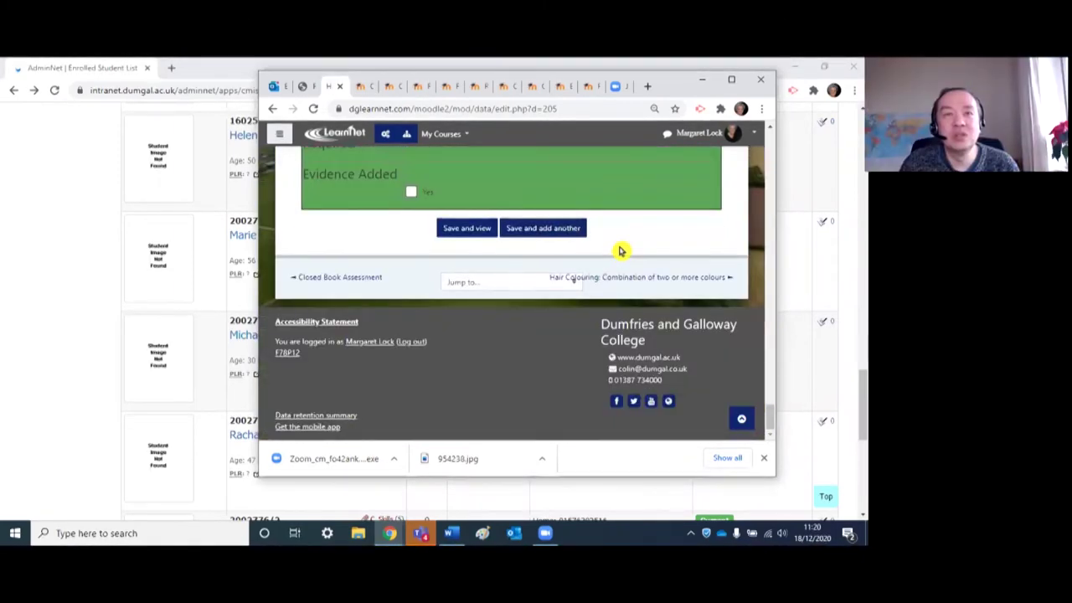
{"action": "scroll", "coordinate": [617, 251], "scroll_direction": "up", "scroll_amount": 1}
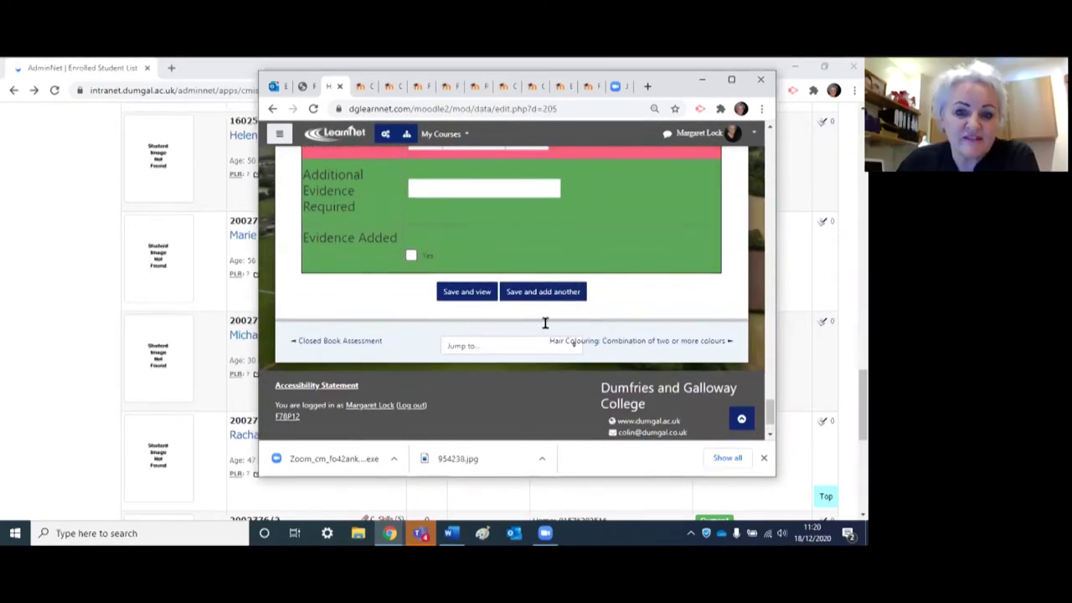
{"action": "scroll", "coordinate": [600, 336], "scroll_direction": "up", "scroll_amount": 2}
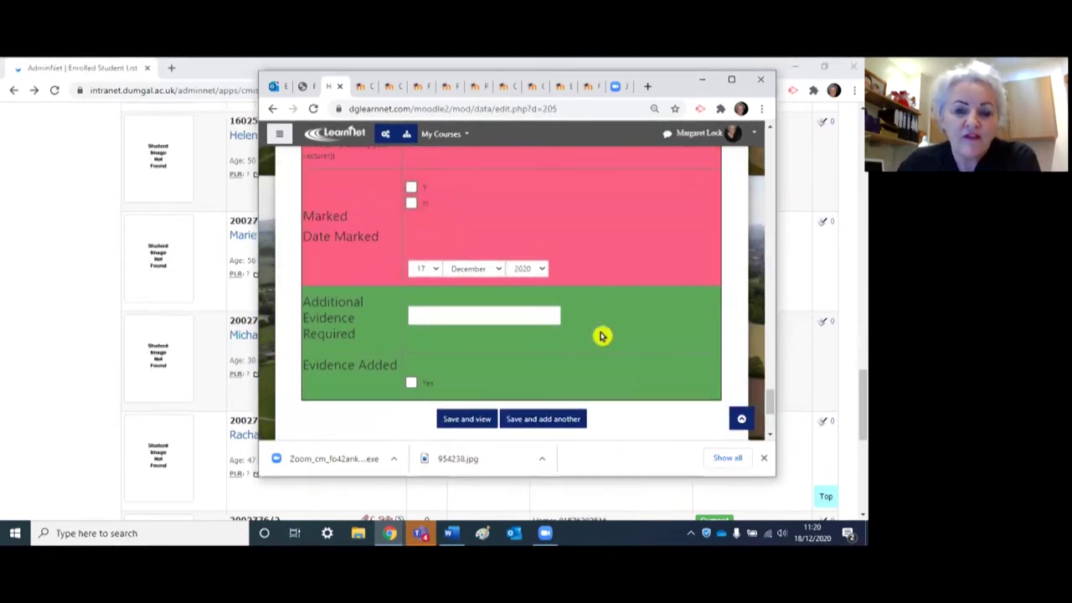
{"action": "scroll", "coordinate": [601, 335], "scroll_direction": "up", "scroll_amount": 6}
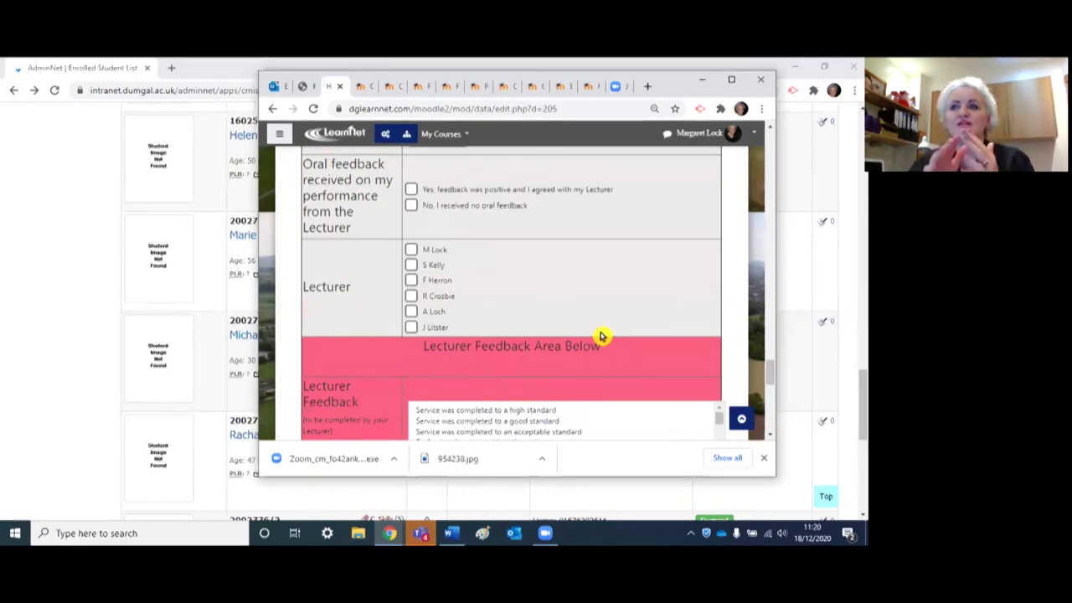
{"action": "scroll", "coordinate": [600, 336], "scroll_direction": "up", "scroll_amount": 1}
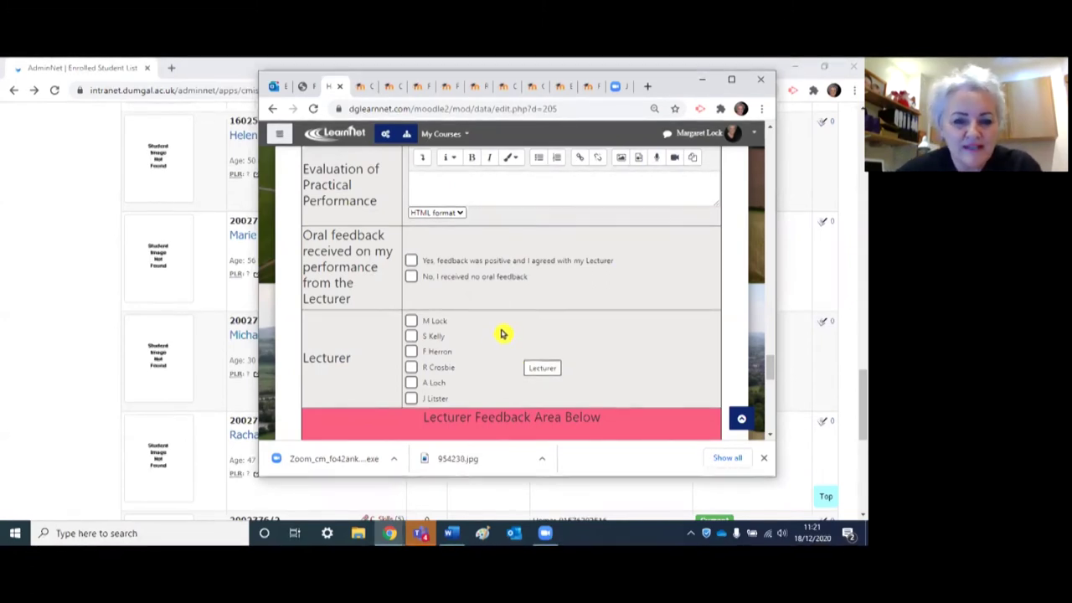
{"action": "scroll", "coordinate": [500, 292], "scroll_direction": "down", "scroll_amount": 1}
{"action": "scroll", "coordinate": [499, 291], "scroll_direction": "down", "scroll_amount": 1}
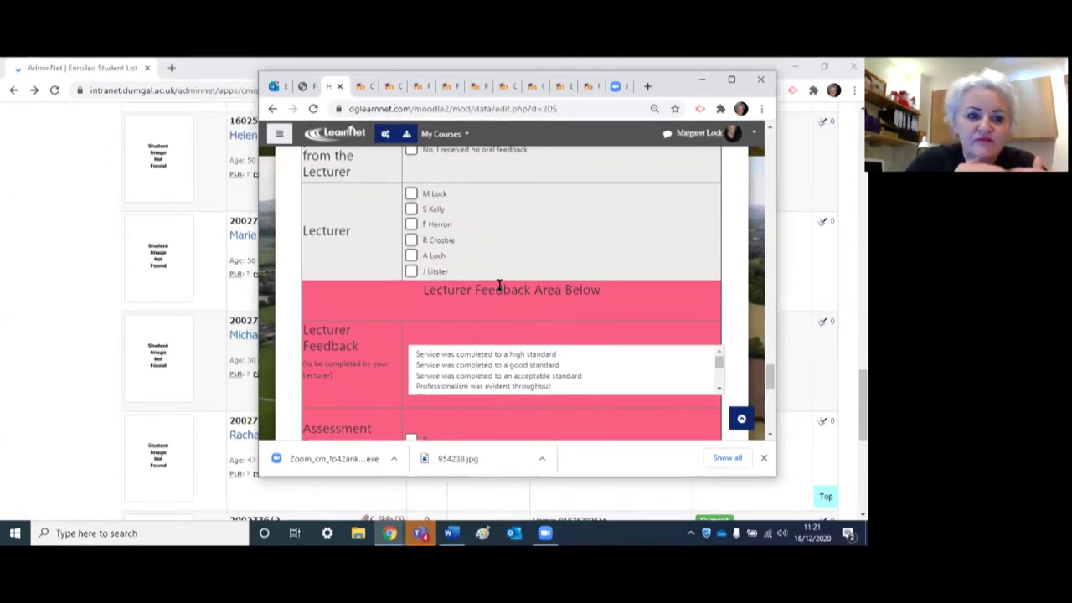
{"action": "scroll", "coordinate": [502, 309], "scroll_direction": "down", "scroll_amount": 2}
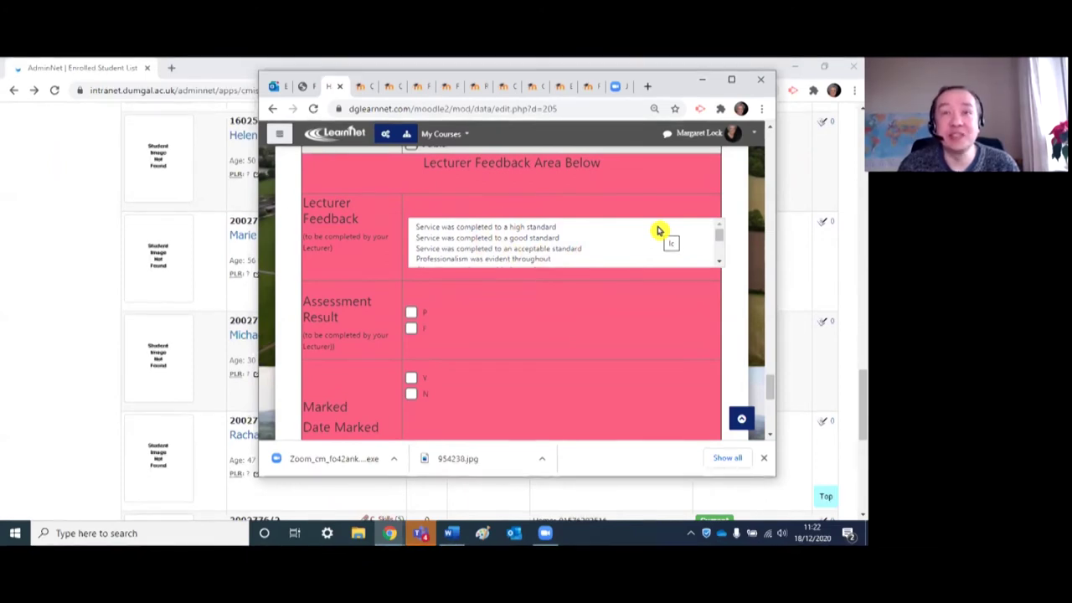
{"action": "scroll", "coordinate": [616, 291], "scroll_direction": "down", "scroll_amount": 1}
{"action": "scroll", "coordinate": [616, 291], "scroll_direction": "down", "scroll_amount": 2}
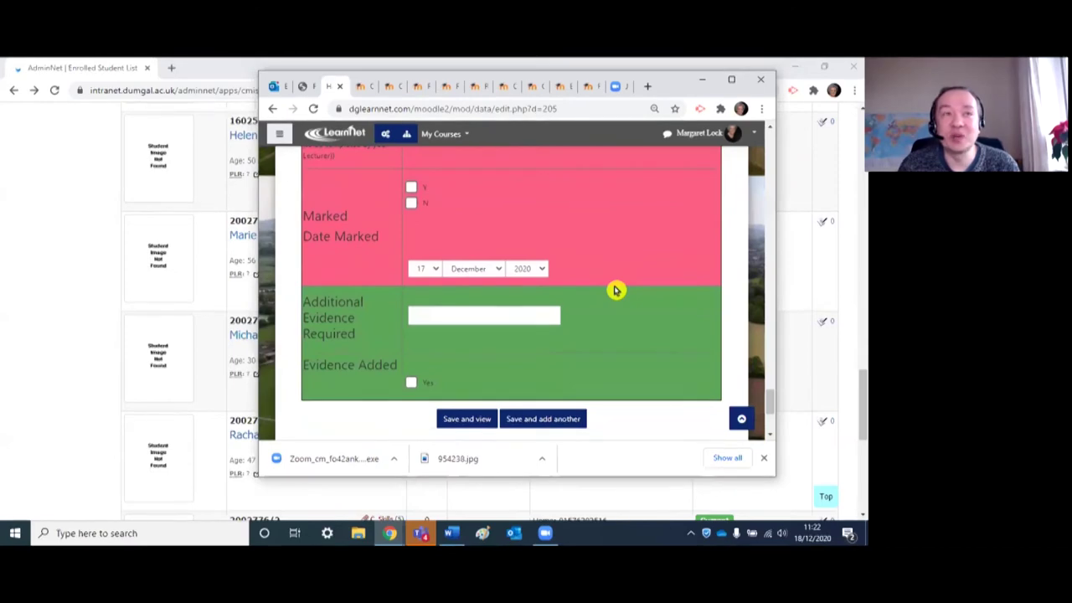
- Look back over the form's Health & Safety and image upload sections up to the Hair Colouring: Fashion Effect heading
{"action": "scroll", "coordinate": [616, 291], "scroll_direction": "up", "scroll_amount": 1}
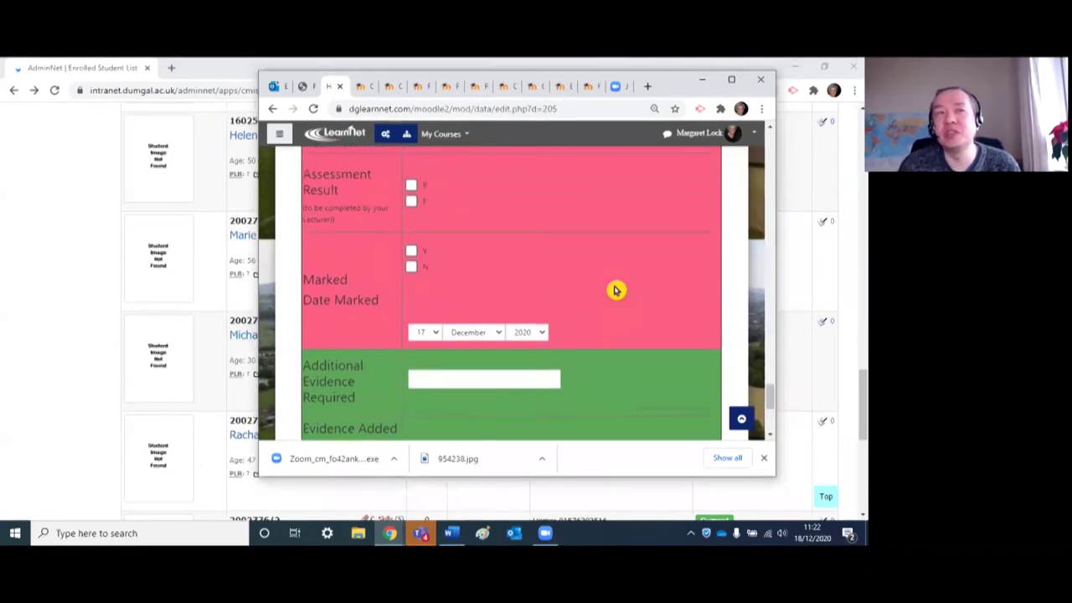
{"action": "scroll", "coordinate": [615, 290], "scroll_direction": "up", "scroll_amount": 6}
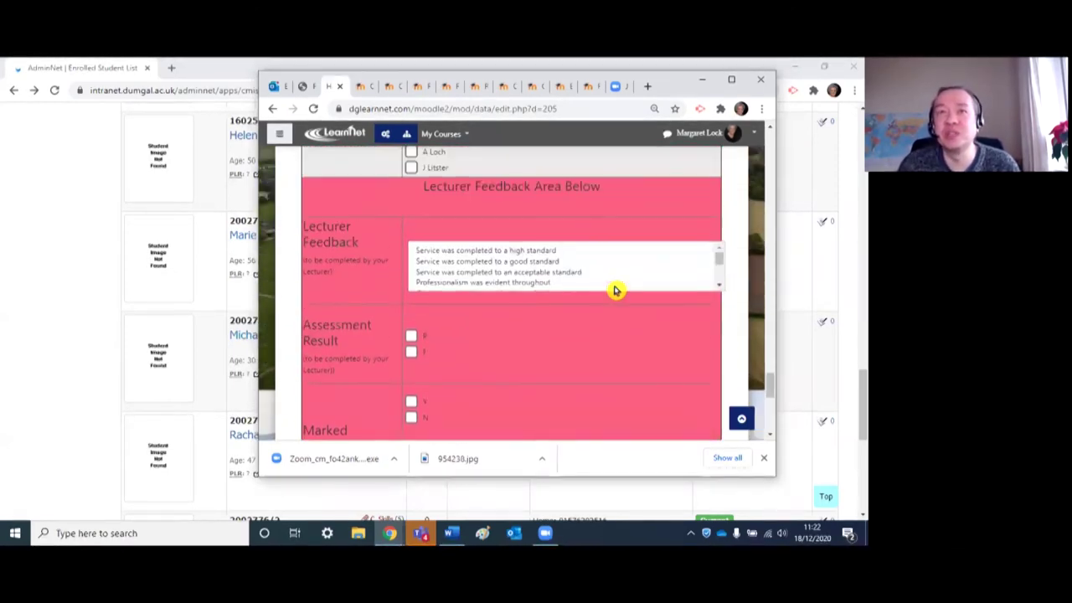
{"action": "scroll", "coordinate": [616, 290], "scroll_direction": "up", "scroll_amount": 15}
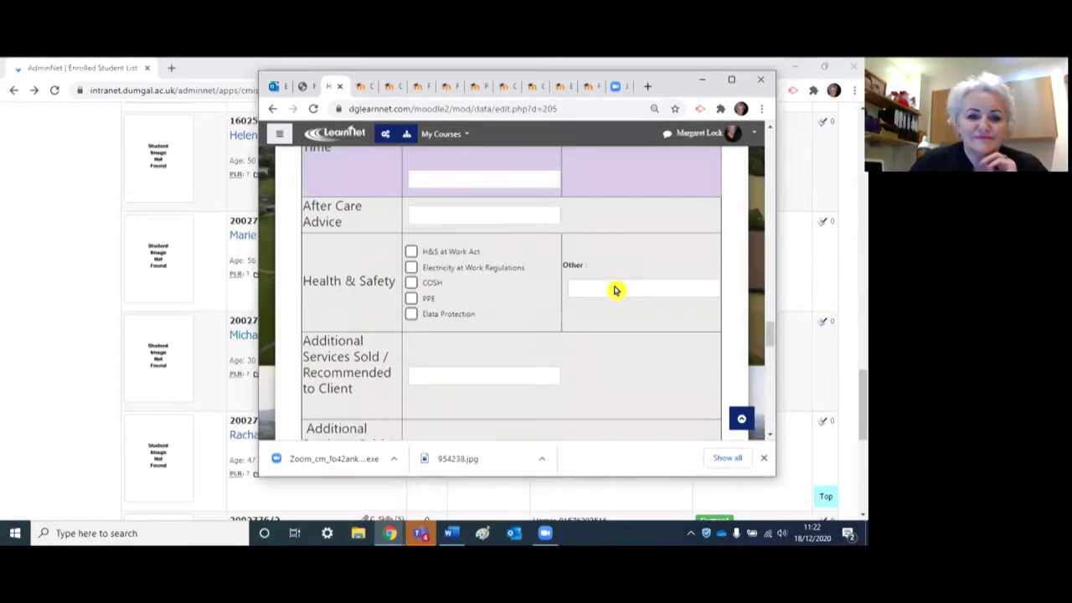
{"action": "scroll", "coordinate": [616, 291], "scroll_direction": "up", "scroll_amount": 15}
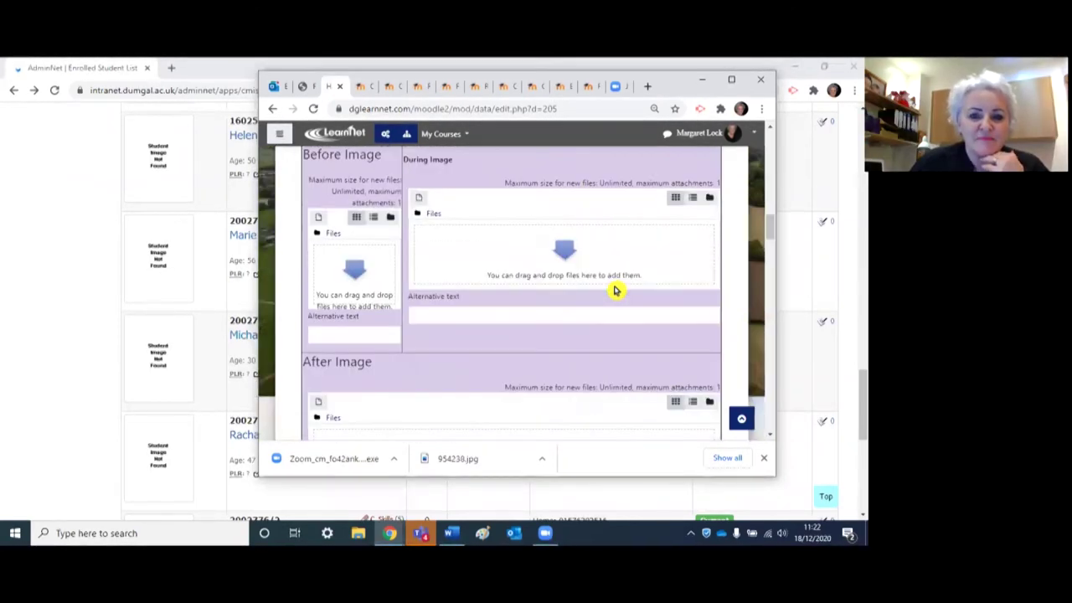
{"action": "scroll", "coordinate": [616, 290], "scroll_direction": "up", "scroll_amount": 4}
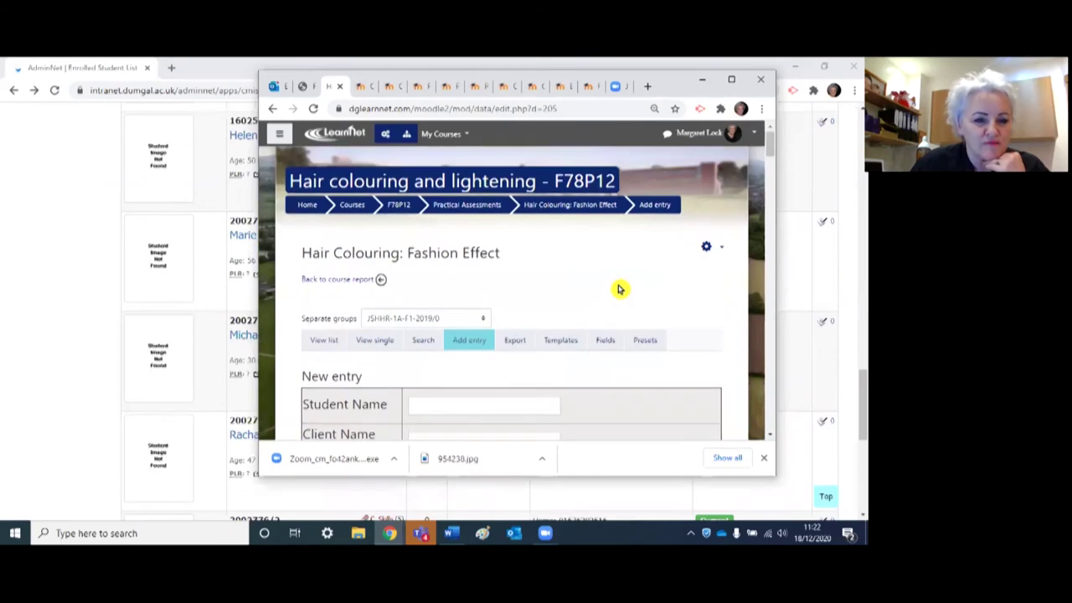